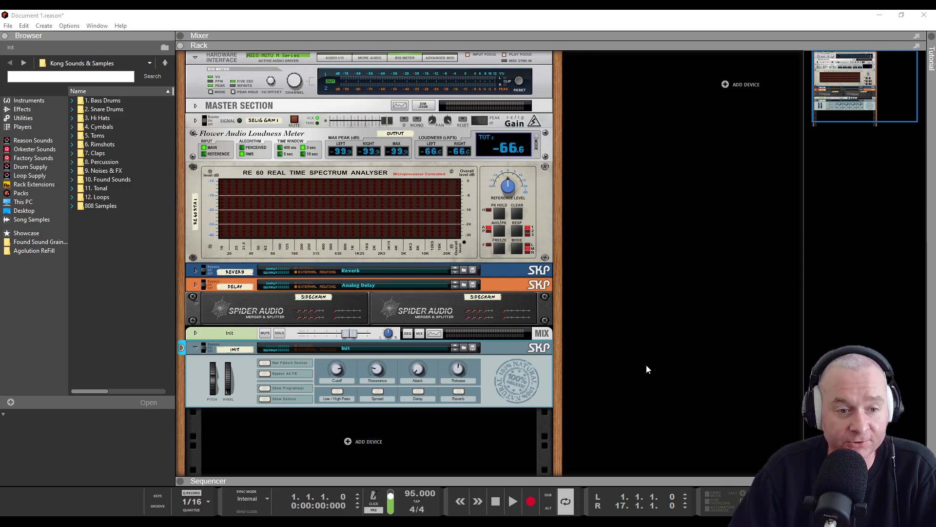
# Show the devices inside the Init Combinator and open the 10. Found Sounds sample folder in the browser
pyautogui.scroll(-2, 639, 366)
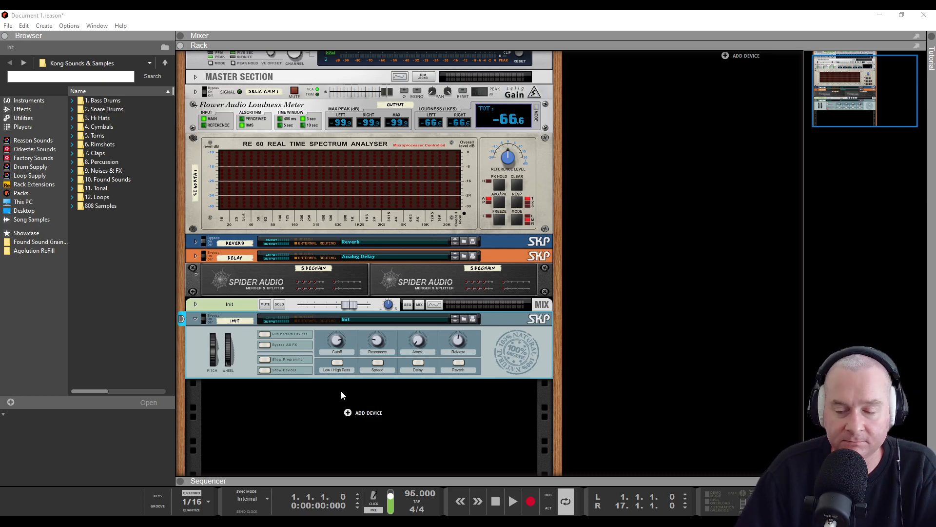
pyautogui.click(270, 370)
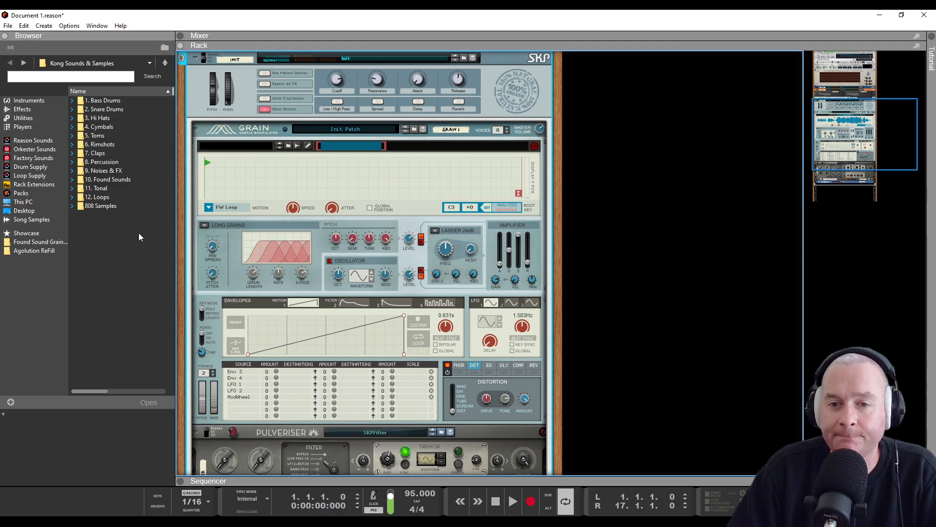
pyautogui.click(108, 189)
pyautogui.click(108, 179)
pyautogui.doubleClick(107, 180)
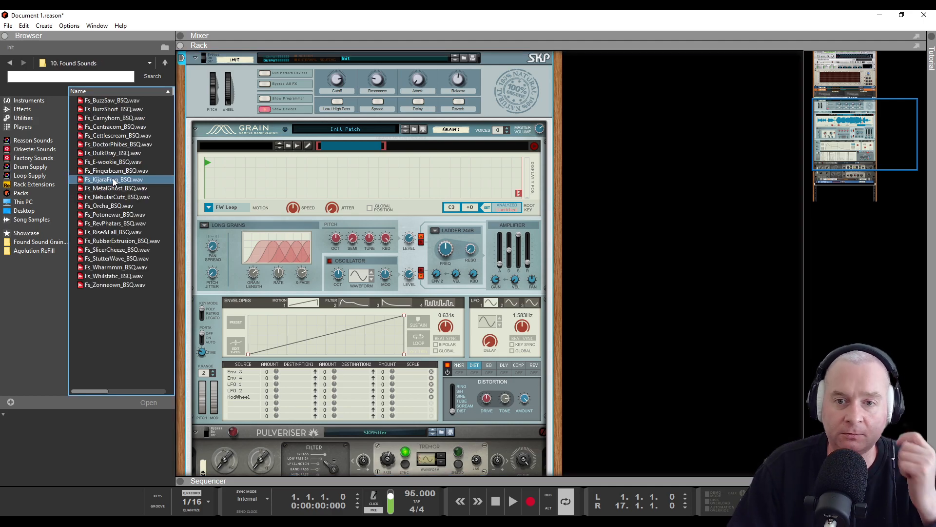
# Audition the found-sound samples between Fs_Carnyhorn_BSQ.wav and Fs_Orcha_BSQ.wav to choose a source for the patch
pyautogui.click(119, 165)
pyautogui.click(113, 154)
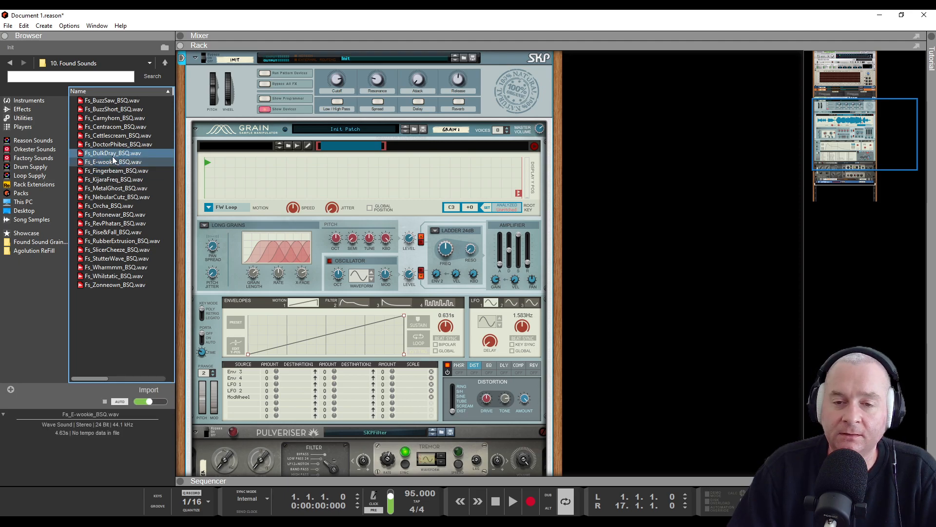
pyautogui.click(117, 146)
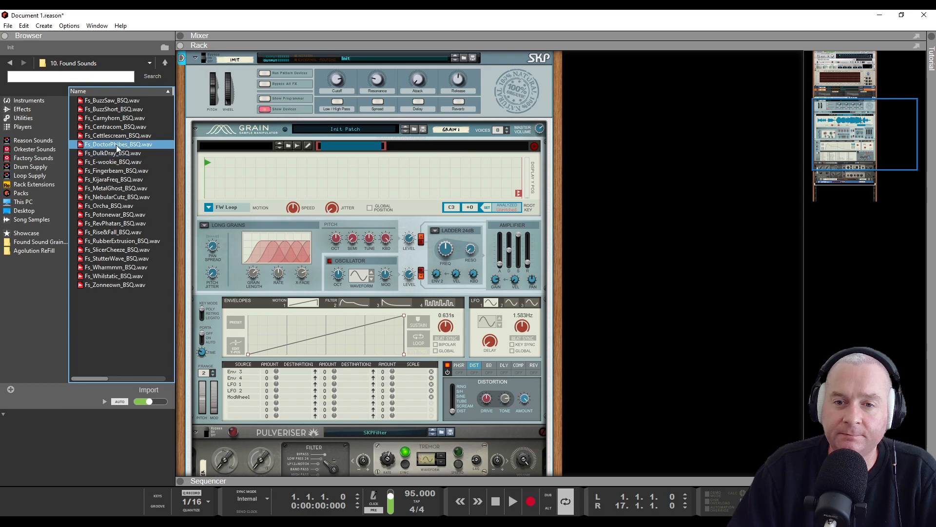
pyautogui.click(114, 137)
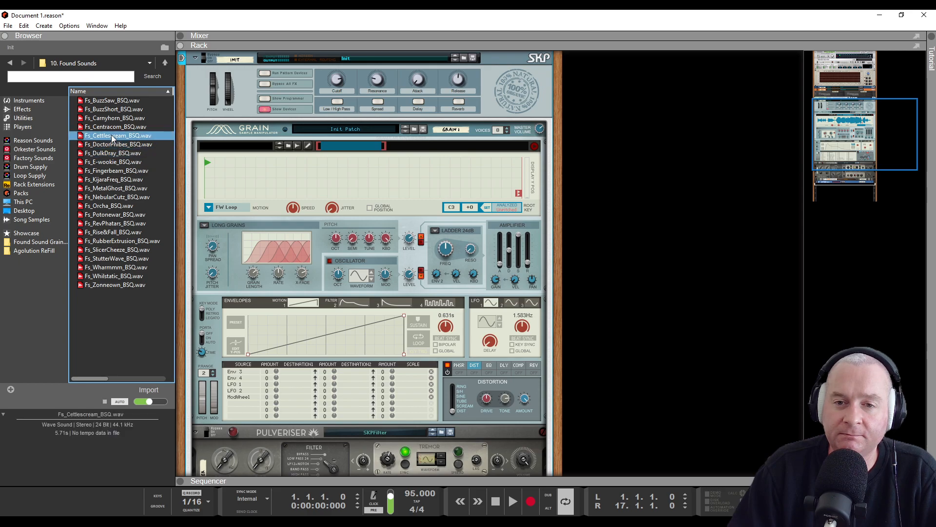
pyautogui.click(111, 128)
pyautogui.click(112, 120)
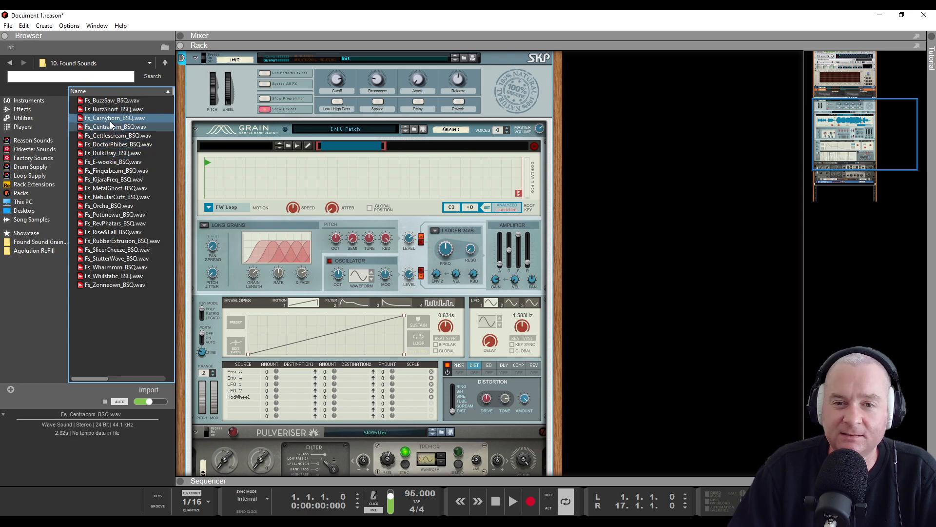
pyautogui.click(115, 144)
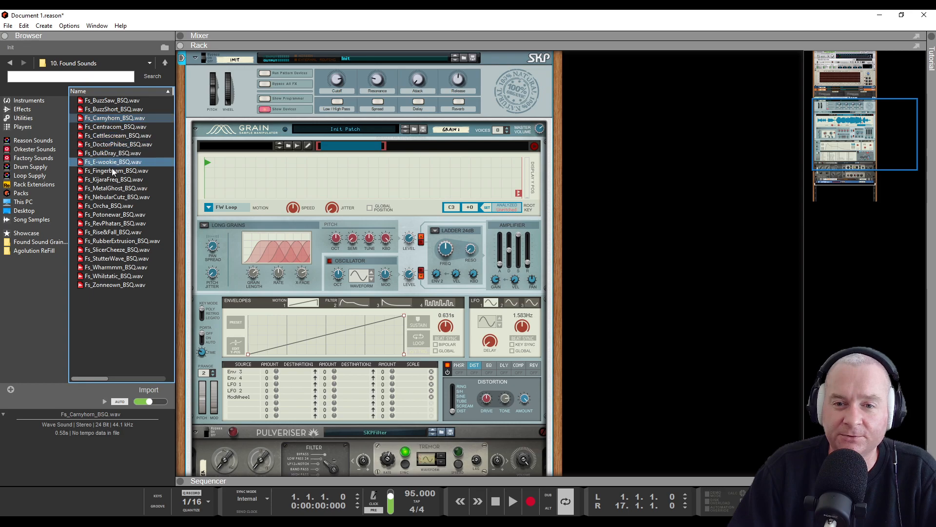
pyautogui.click(112, 171)
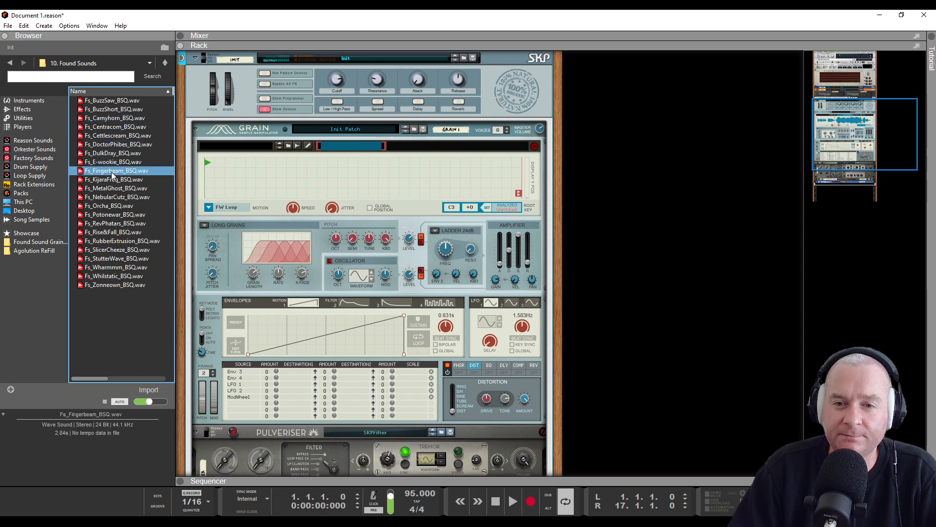
pyautogui.click(113, 180)
pyautogui.click(115, 188)
pyautogui.click(116, 197)
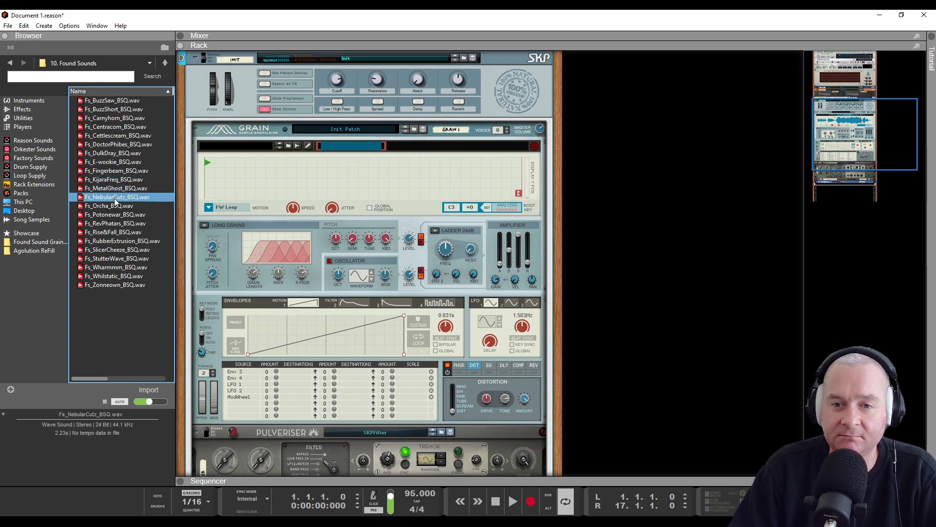
pyautogui.click(113, 206)
# Load Fs_Fingerbeam_BSQ.wav into the Grain sample manipulator and widen the waveform display to the whole sample
pyautogui.click(116, 172)
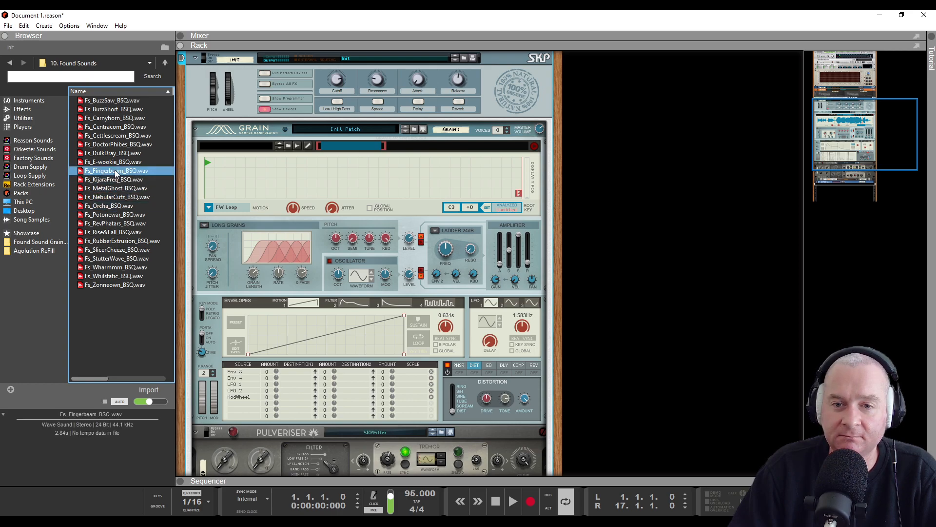
pyautogui.moveTo(116, 171); pyautogui.dragTo(411, 195)
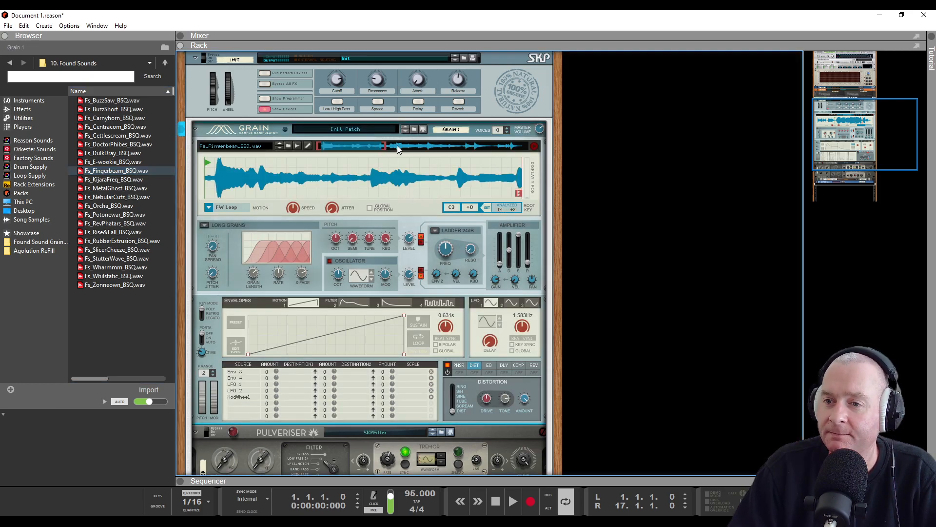
pyautogui.moveTo(387, 147); pyautogui.dragTo(552, 150)
pyautogui.click(534, 148)
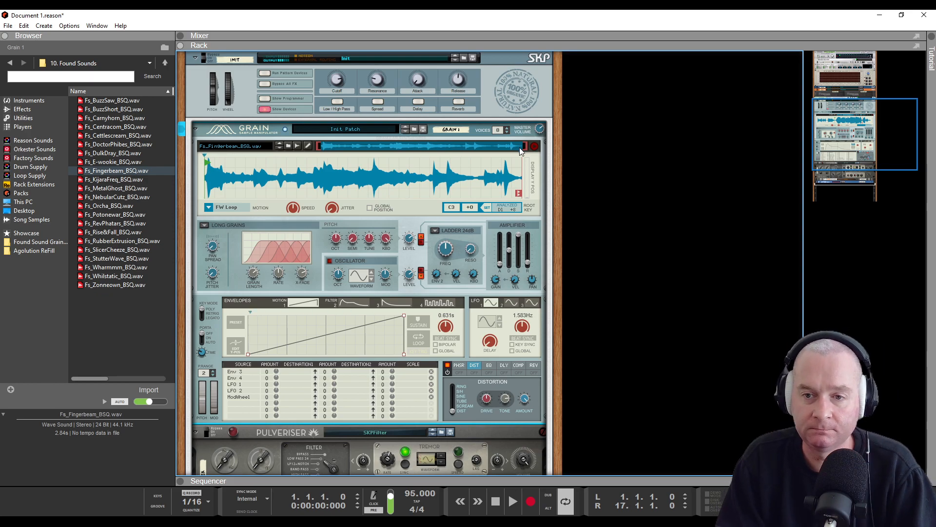
# Adjust the grain length and move the start and end markers to a short section near the waveform's middle
pyautogui.moveTo(258, 274); pyautogui.dragTo(300, 247)
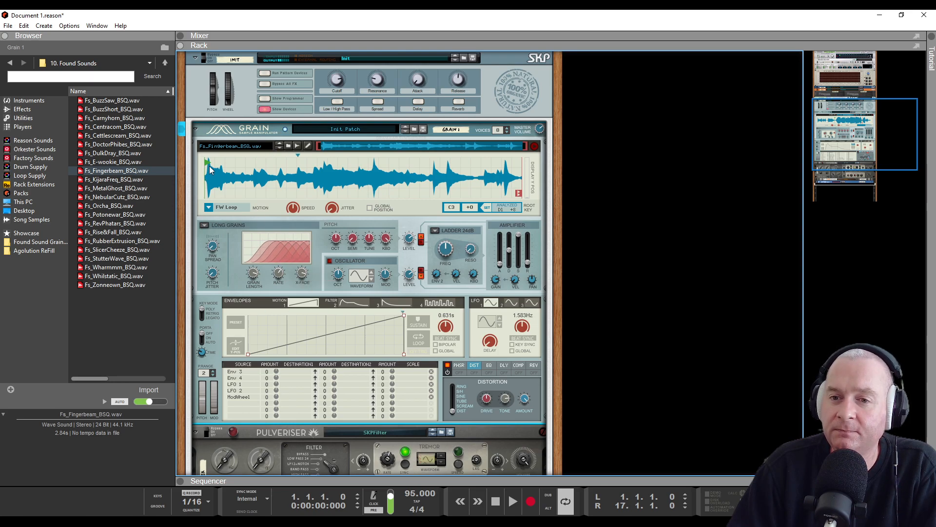
pyautogui.moveTo(209, 168); pyautogui.dragTo(331, 166)
pyautogui.moveTo(518, 192)
pyautogui.mouseDown()
pyautogui.moveTo(301, 183)
pyautogui.moveTo(359, 166)
pyautogui.mouseUp()
pyautogui.moveTo(300, 192); pyautogui.dragTo(336, 190)
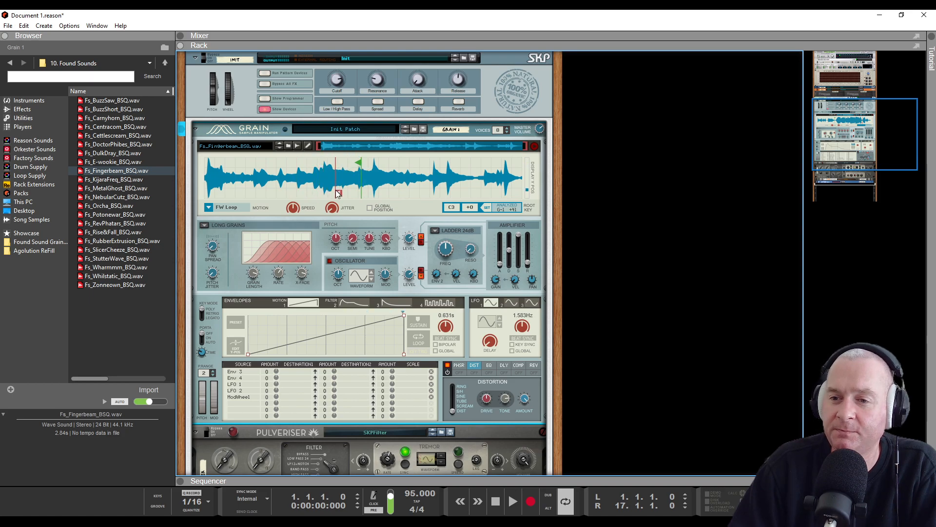
# Switch Grain's playback algorithm to Tape and lower the motion speed
pyautogui.click(204, 226)
pyautogui.click(227, 266)
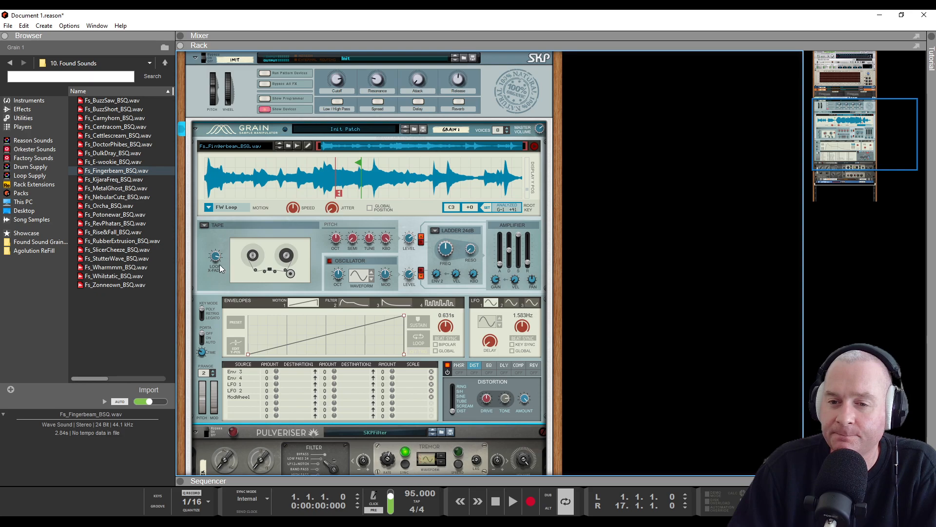
pyautogui.moveTo(301, 204); pyautogui.dragTo(298, 227)
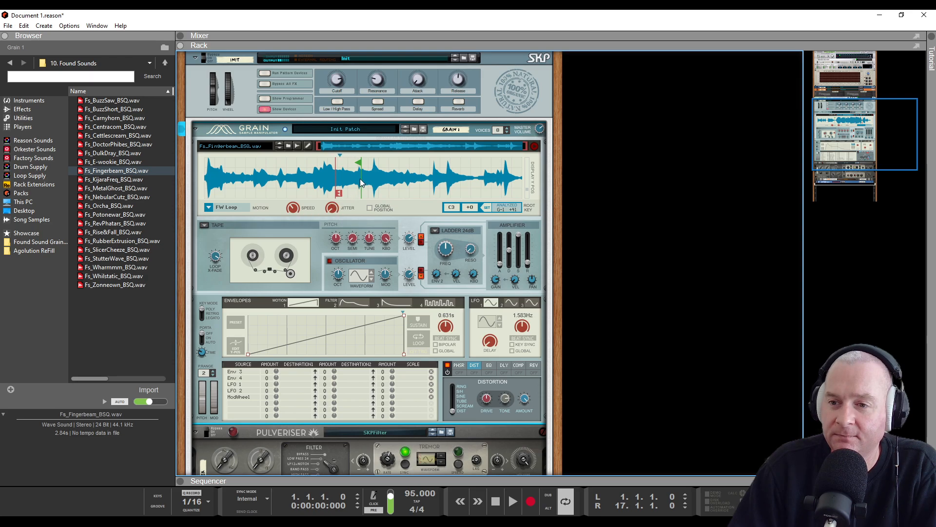
# Set the sample motion to FW-BW Loop and bring the start marker closer to the end marker
pyautogui.click(218, 207)
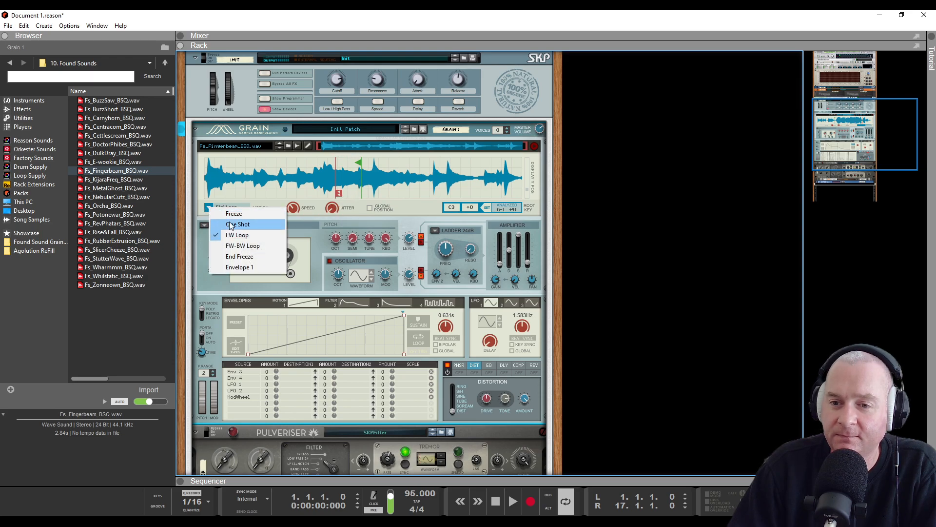
pyautogui.click(242, 246)
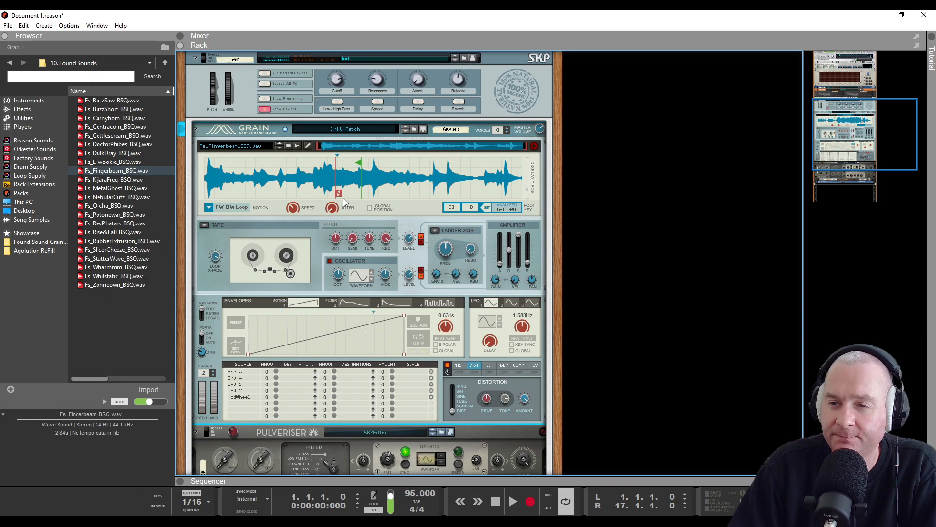
pyautogui.moveTo(360, 164); pyautogui.dragTo(345, 162)
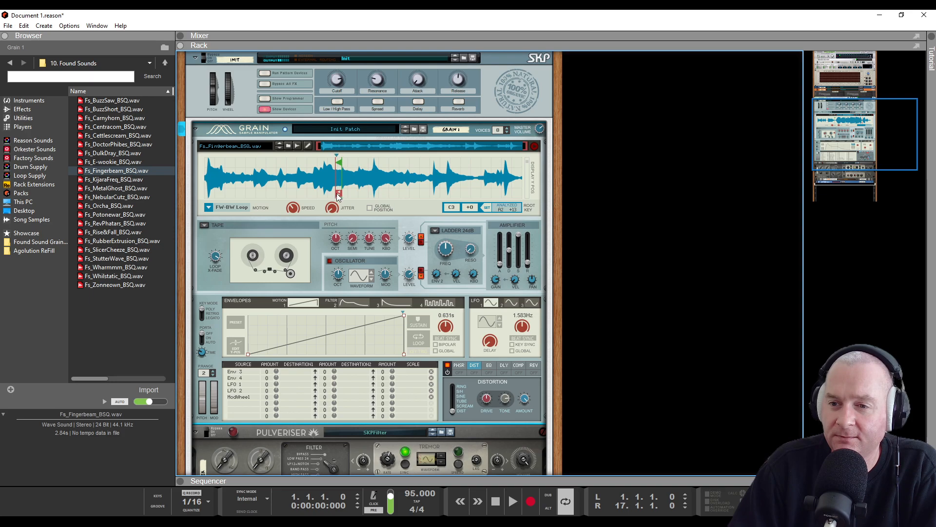
# Move both loop markers to a narrow section near the sample's beginning and set the motion speed to 53.9 %
pyautogui.moveTo(336, 193); pyautogui.dragTo(245, 191)
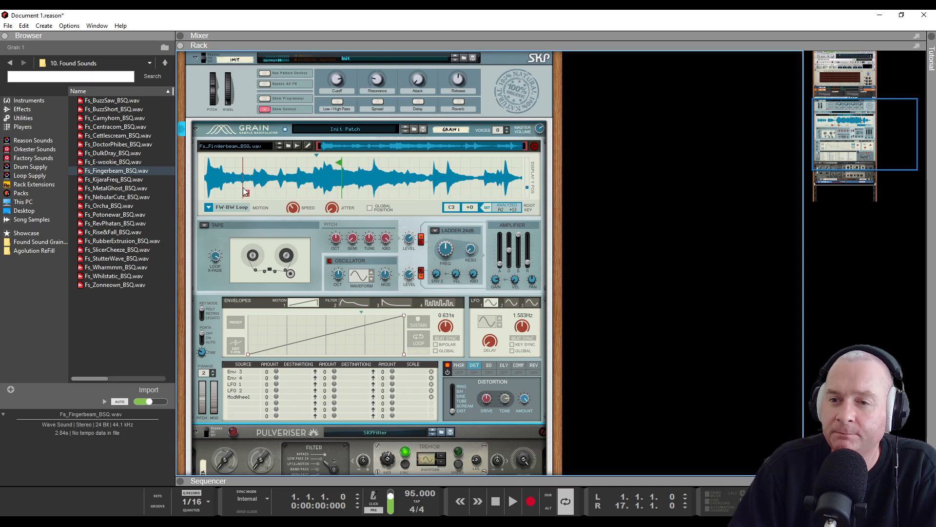
pyautogui.moveTo(340, 163); pyautogui.dragTo(250, 161)
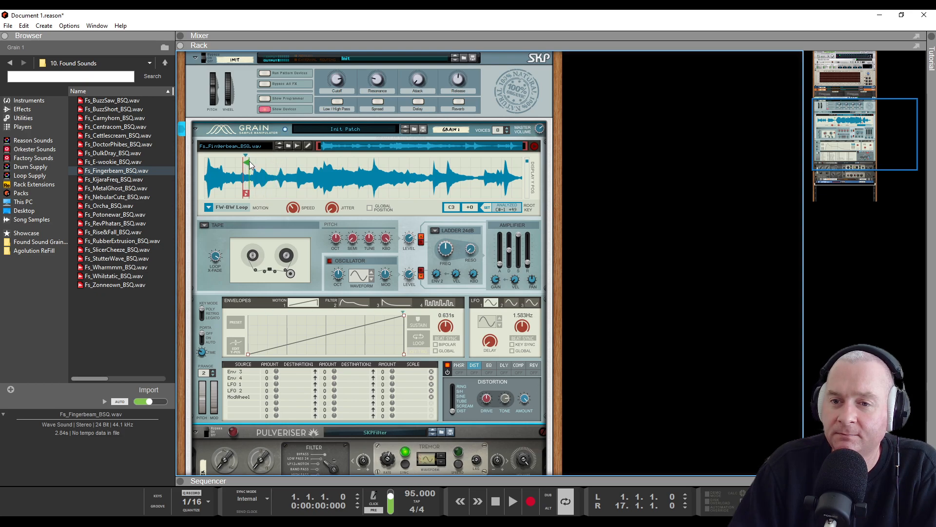
pyautogui.moveTo(246, 194)
pyautogui.mouseDown()
pyautogui.moveTo(232, 194)
pyautogui.moveTo(242, 193)
pyautogui.mouseUp()
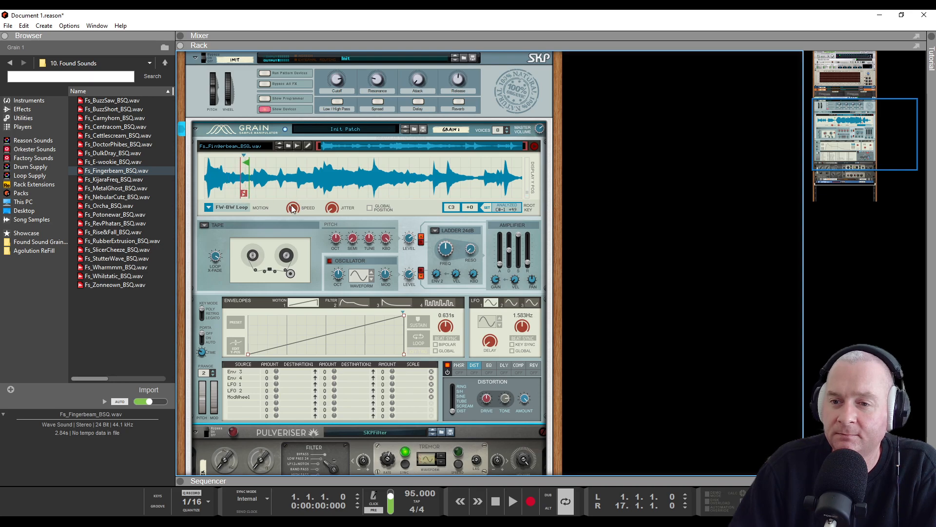
pyautogui.moveTo(297, 213); pyautogui.dragTo(299, 221)
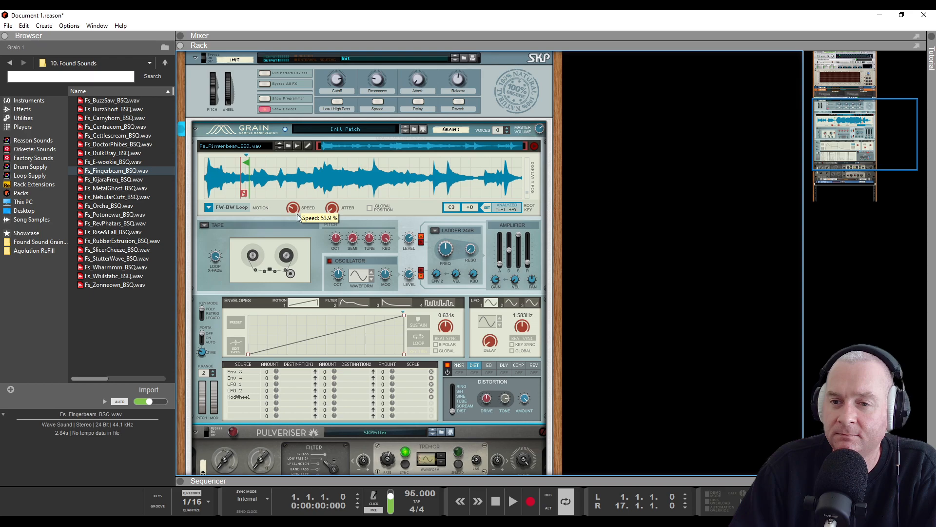
# Move the loop to a short section in the sample's second half and set the root key to the analyzed pitch, D#1 -1
pyautogui.moveTo(246, 162); pyautogui.dragTo(406, 163)
pyautogui.moveTo(243, 195); pyautogui.dragTo(456, 189)
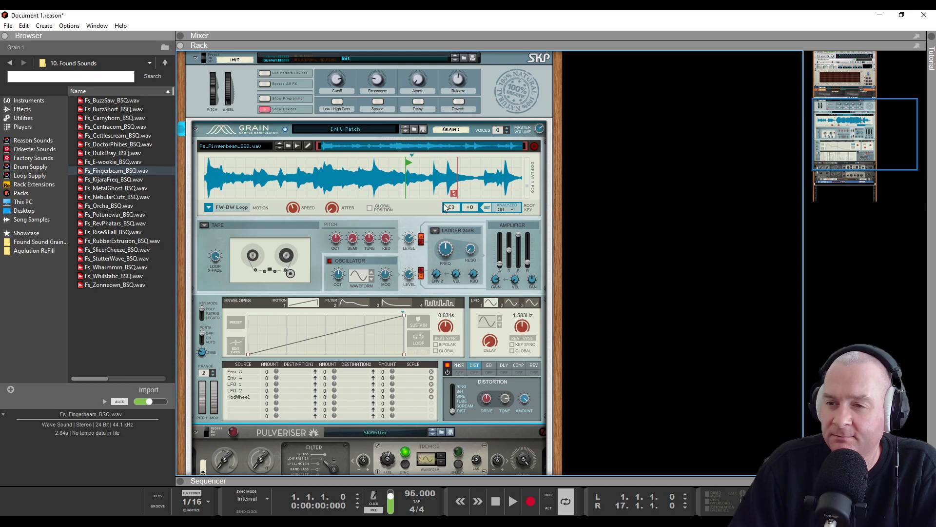
pyautogui.moveTo(454, 194); pyautogui.dragTo(424, 195)
pyautogui.click(487, 209)
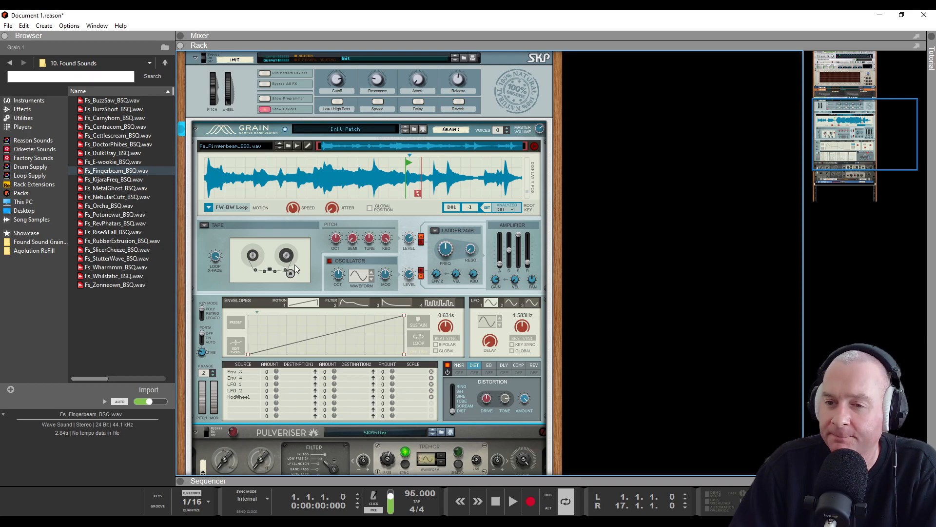
# Switch Grain's playback algorithm to Spectral Grains and raise its filter amount
pyautogui.click(203, 226)
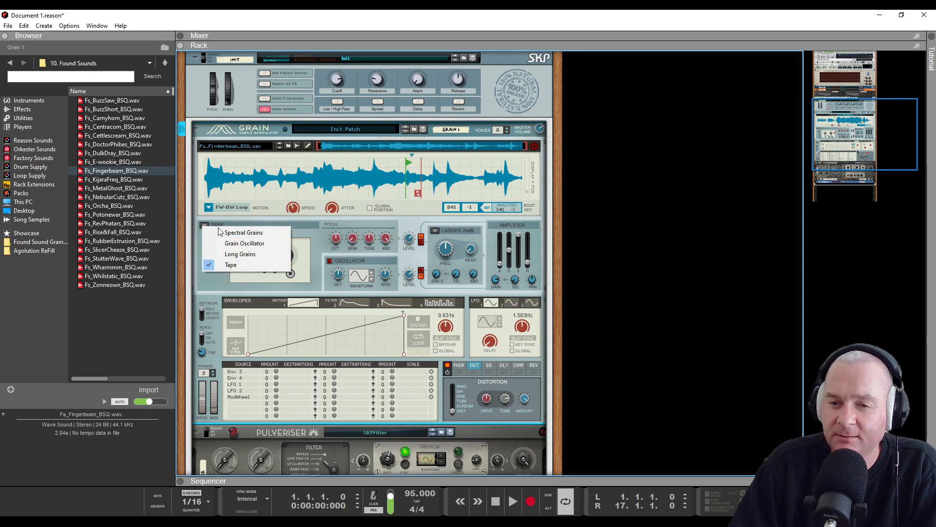
pyautogui.click(225, 234)
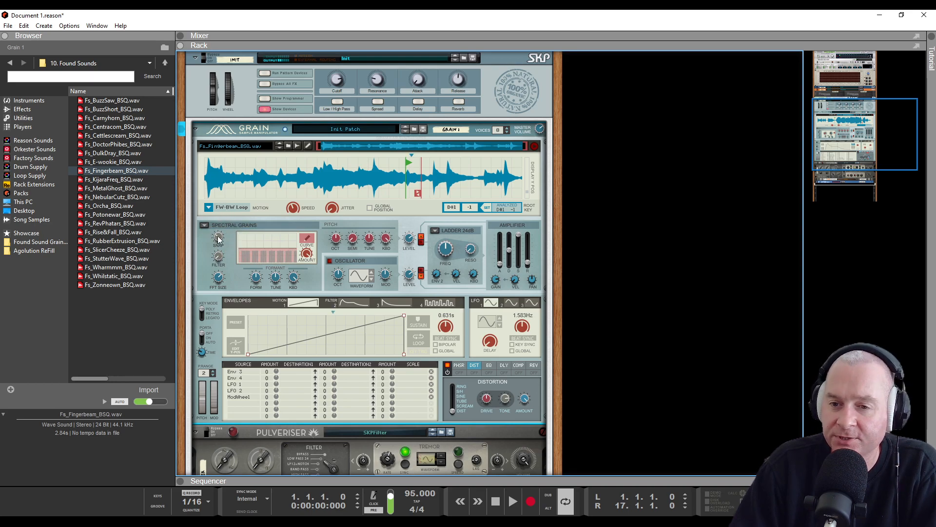
pyautogui.moveTo(217, 258); pyautogui.dragTo(227, 227)
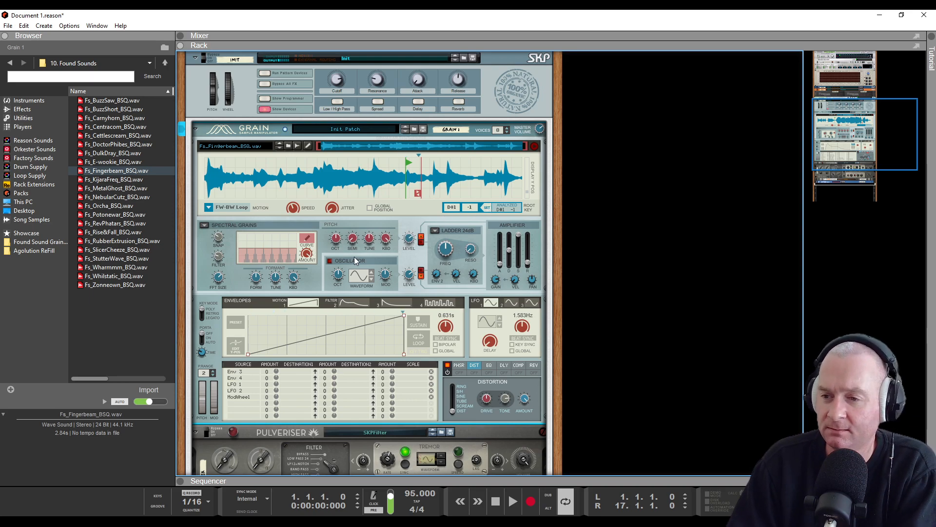
# Lengthen the amplifier envelope's attack and release with a lower sustain, and move the loop to a narrow section just before the waveform's centre
pyautogui.moveTo(495, 253); pyautogui.dragTo(510, 237)
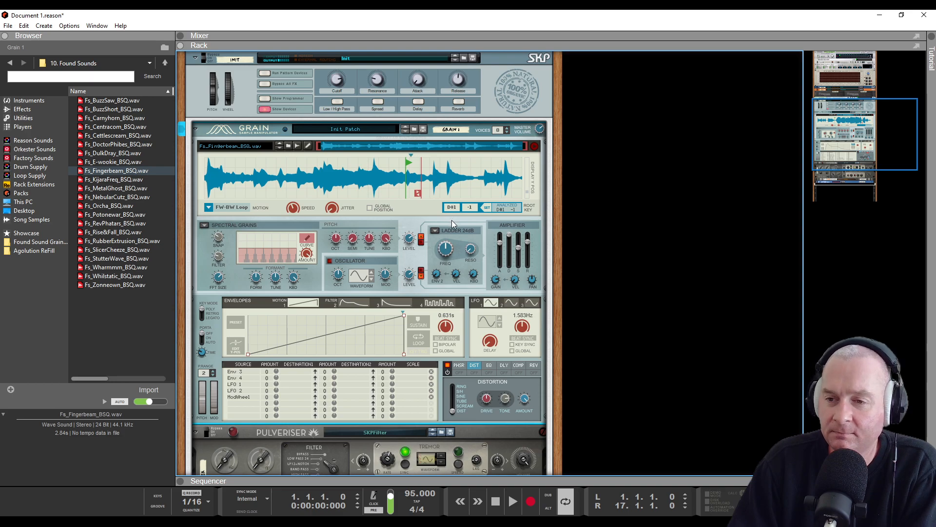
pyautogui.moveTo(409, 163); pyautogui.dragTo(347, 161)
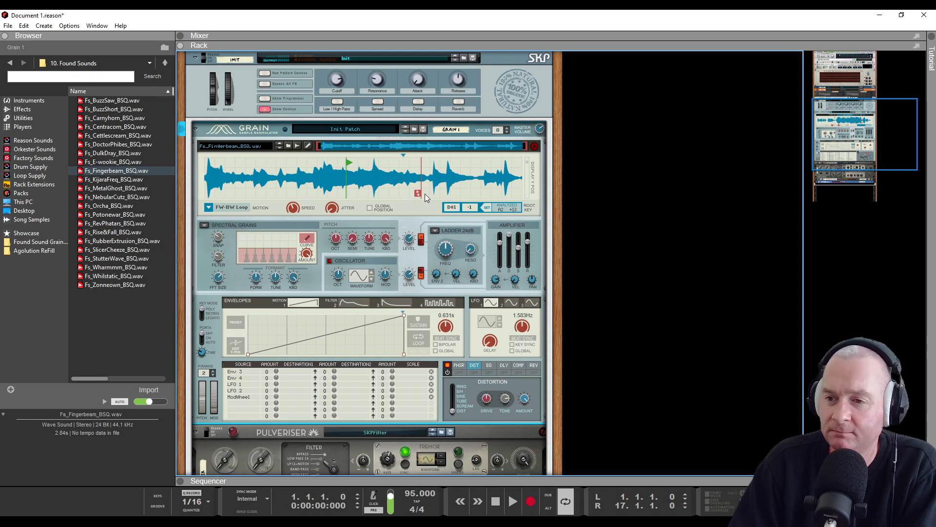
pyautogui.moveTo(405, 193); pyautogui.dragTo(352, 192)
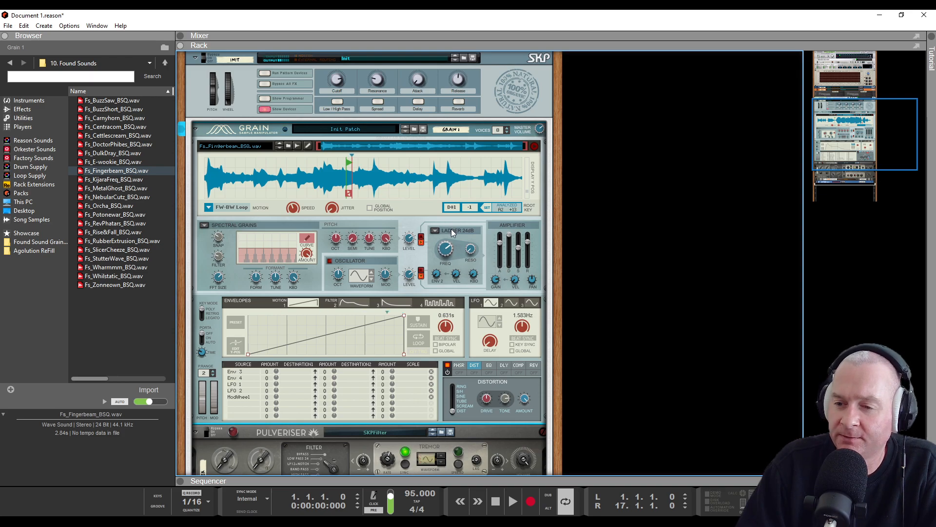
# Adjust the Ladder 24dB filter's frequency and set the amplifier attack to 110 ms
pyautogui.moveTo(450, 260); pyautogui.dragTo(452, 243)
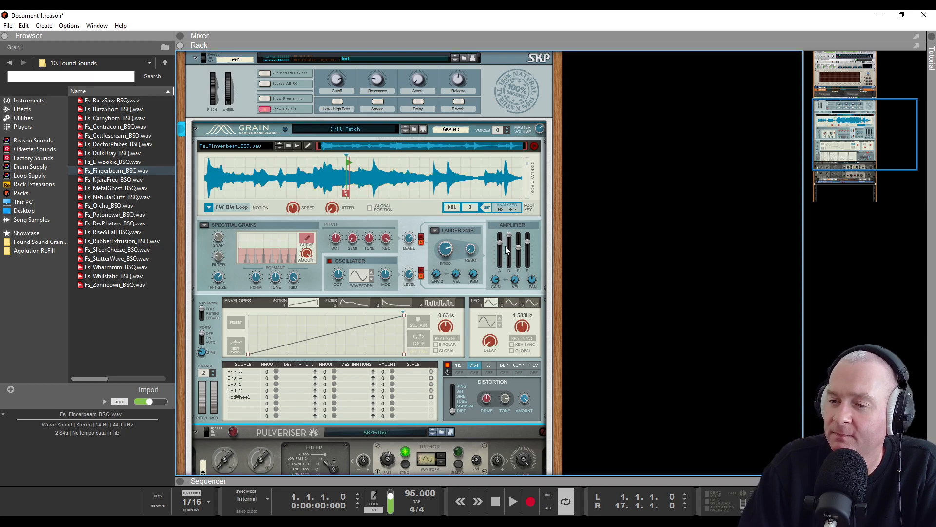
pyautogui.moveTo(505, 245); pyautogui.dragTo(499, 259)
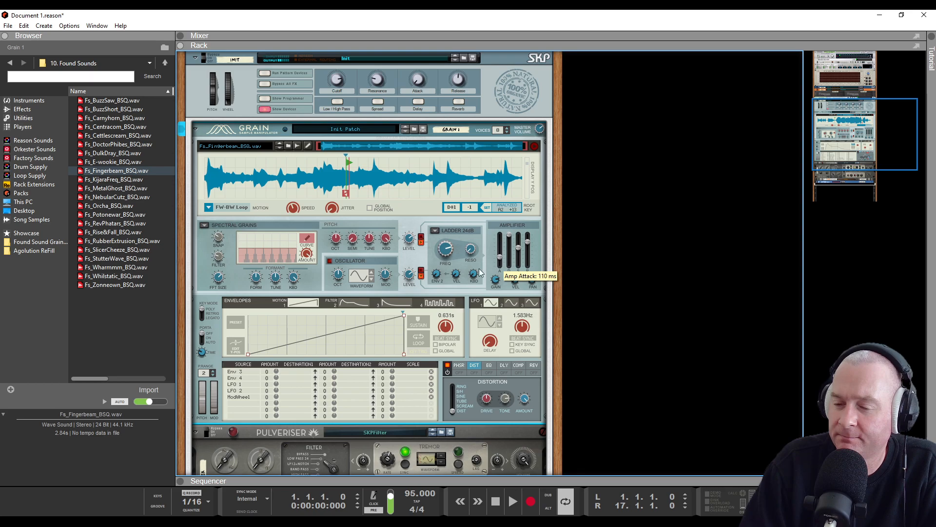
# Turn Grain's filter envelope into a rising ramp without sustain, set its time to 2.368 s, and adjust its amount on the Ladder filter
pyautogui.click(352, 304)
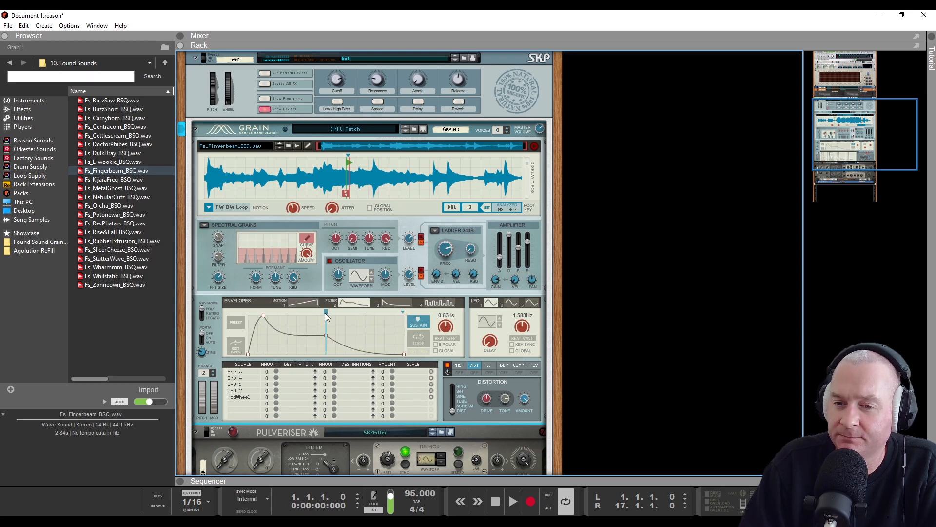
pyautogui.click(241, 320)
pyautogui.click(262, 349)
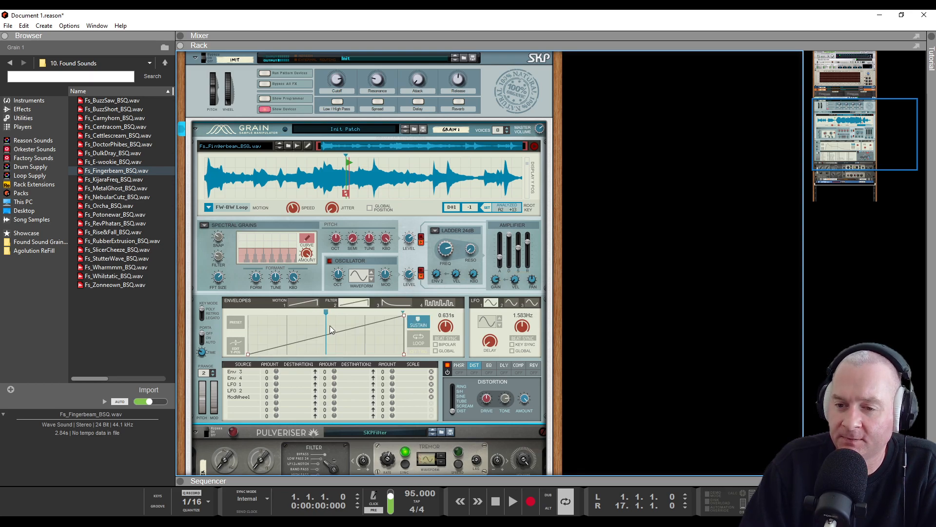
pyautogui.moveTo(445, 348); pyautogui.dragTo(441, 342)
pyautogui.moveTo(438, 274); pyautogui.dragTo(448, 223)
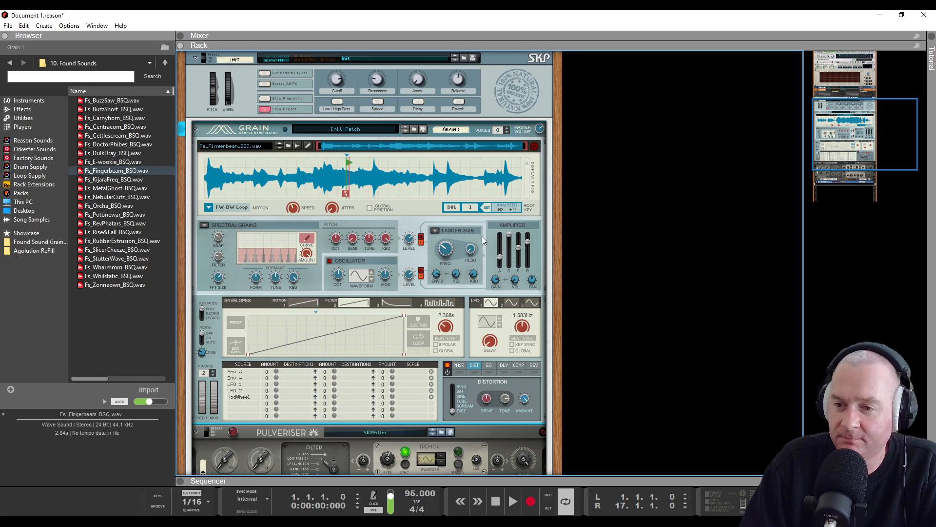
pyautogui.moveTo(453, 255)
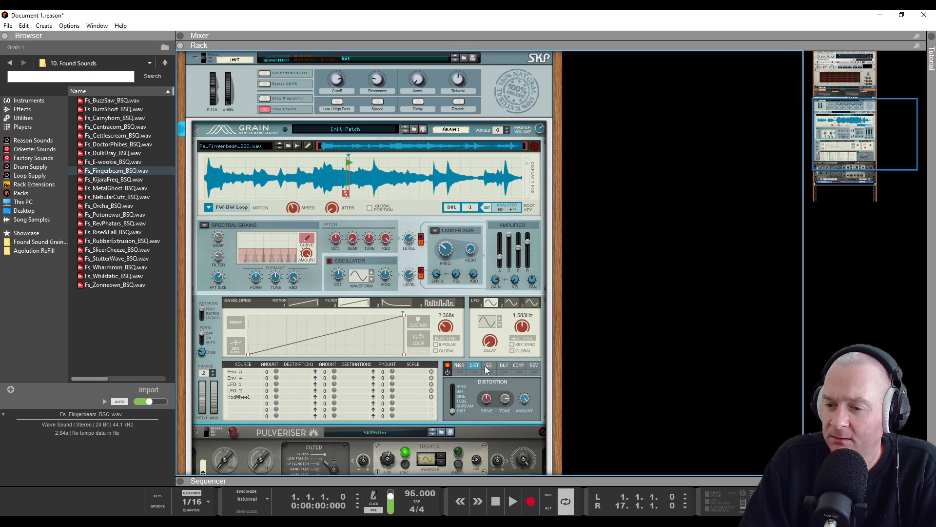
# Turn on Grain's distortion effect, change its type to Sine, and adjust the distortion amount
pyautogui.click(457, 391)
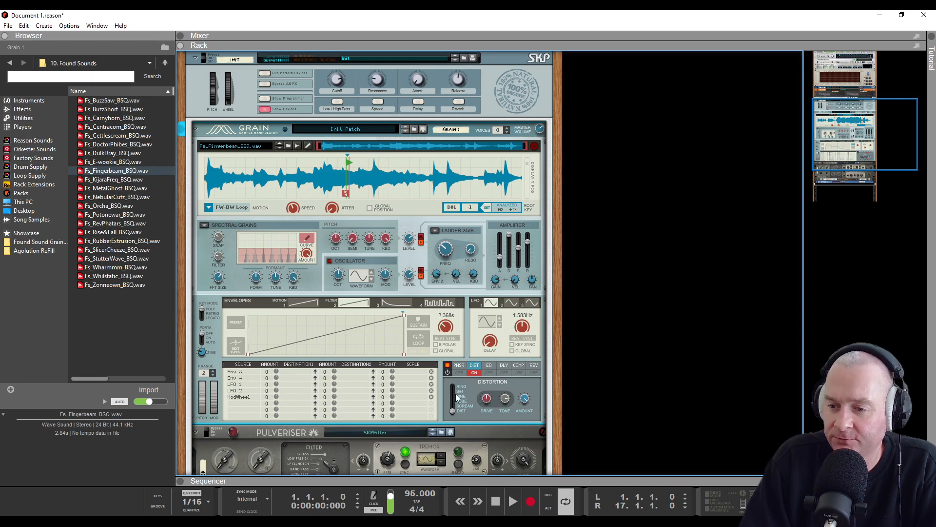
pyautogui.click(456, 399)
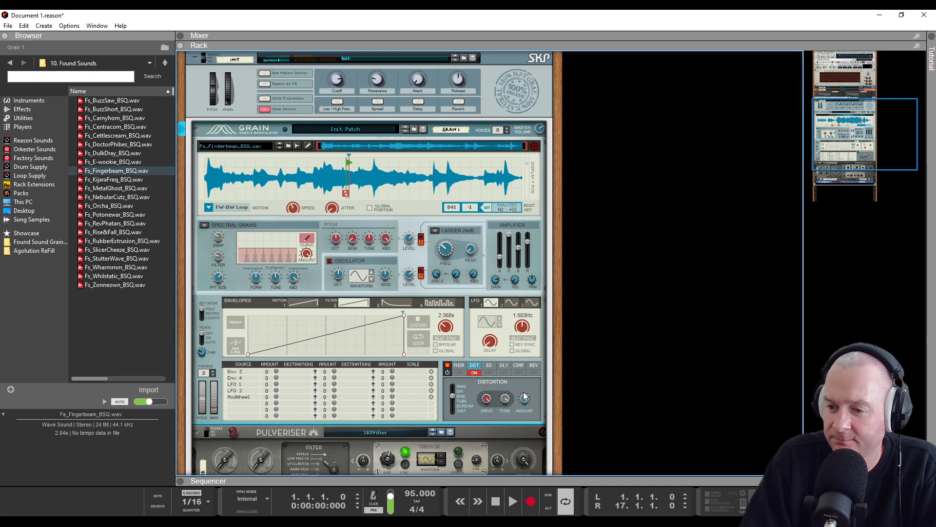
pyautogui.moveTo(516, 493); pyautogui.dragTo(514, 503)
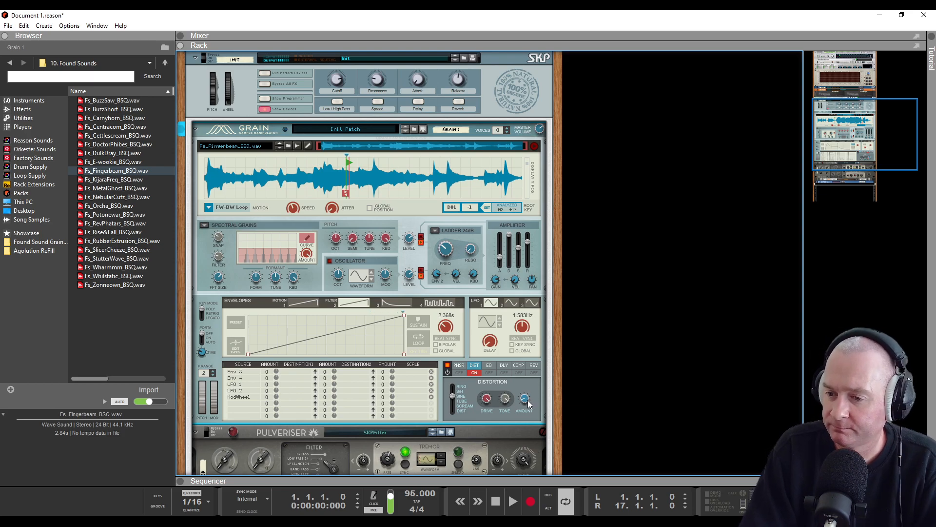
pyautogui.moveTo(529, 405)
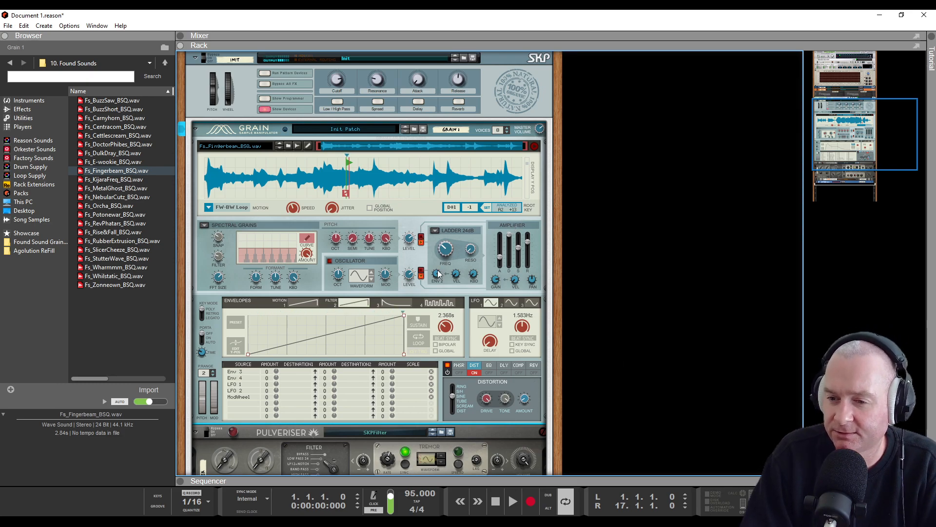
# Fine-tune the filter envelope and lengthen the amplifier envelope's attack in Grain
pyautogui.moveTo(449, 329); pyautogui.dragTo(446, 330)
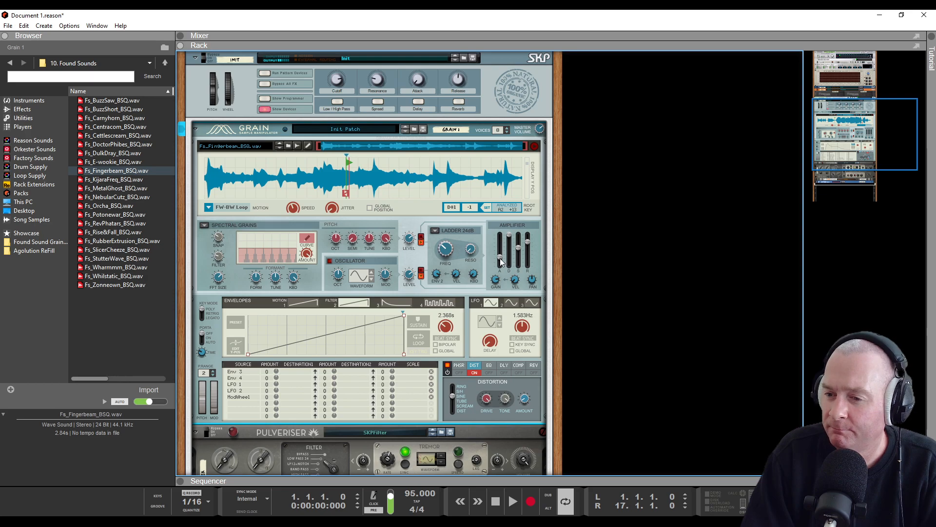
pyautogui.moveTo(501, 260); pyautogui.dragTo(501, 243)
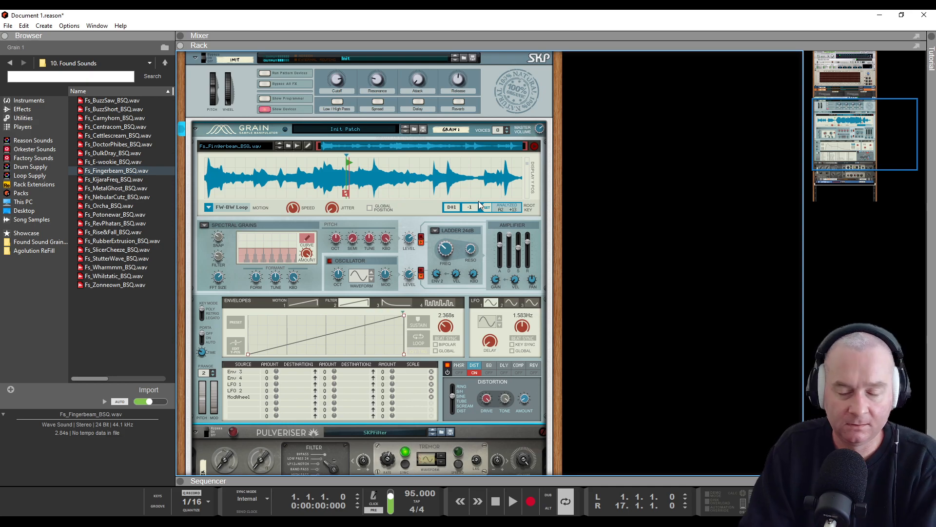
# Check the Pulveriser's filter frequency and adjust the Combinator's Cutoff rotary
pyautogui.scroll(-4, 394, 177)
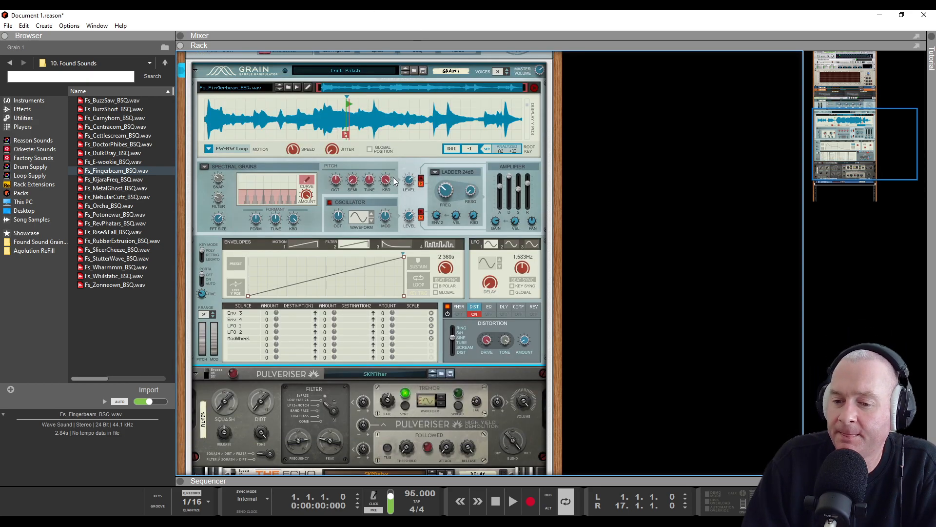
pyautogui.click(204, 338)
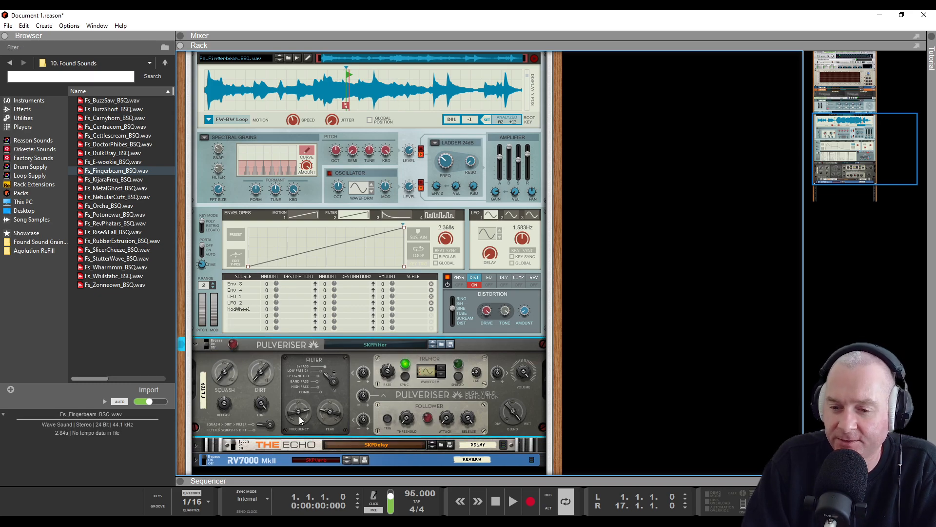
pyautogui.moveTo(299, 414)
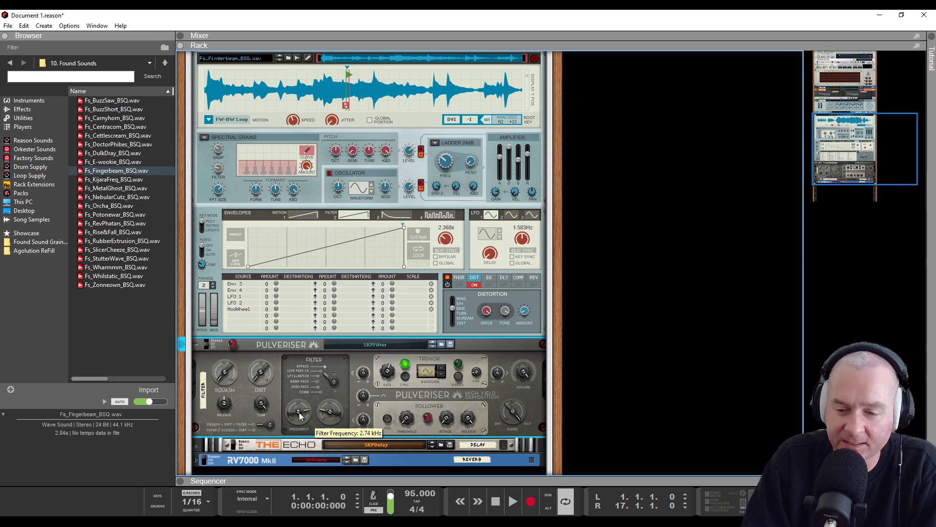
pyautogui.scroll(4, 334, 229)
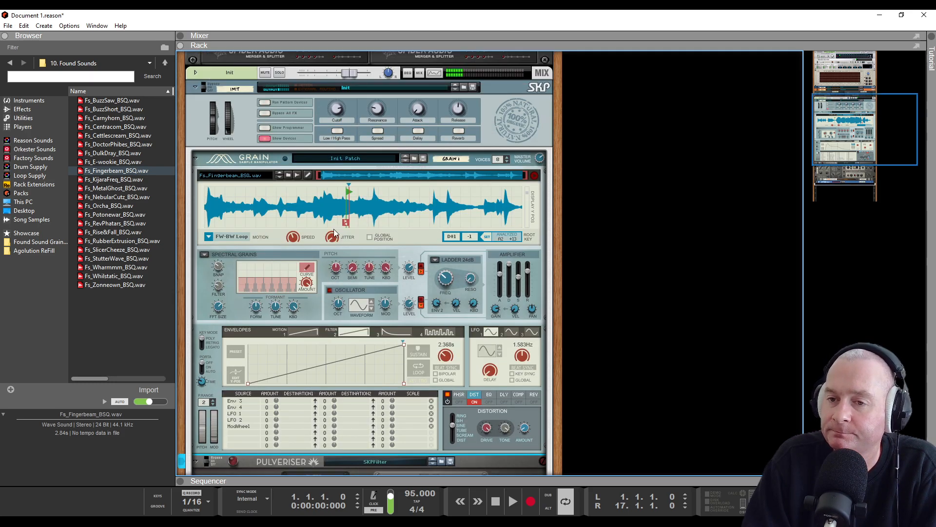
pyautogui.click(344, 111)
pyautogui.moveTo(344, 111); pyautogui.dragTo(339, 121)
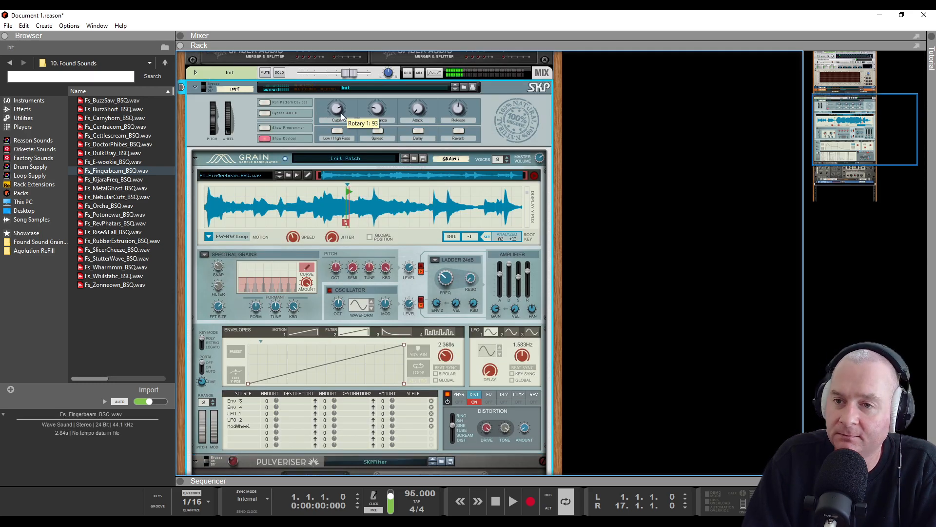
pyautogui.moveTo(340, 113); pyautogui.dragTo(341, 104)
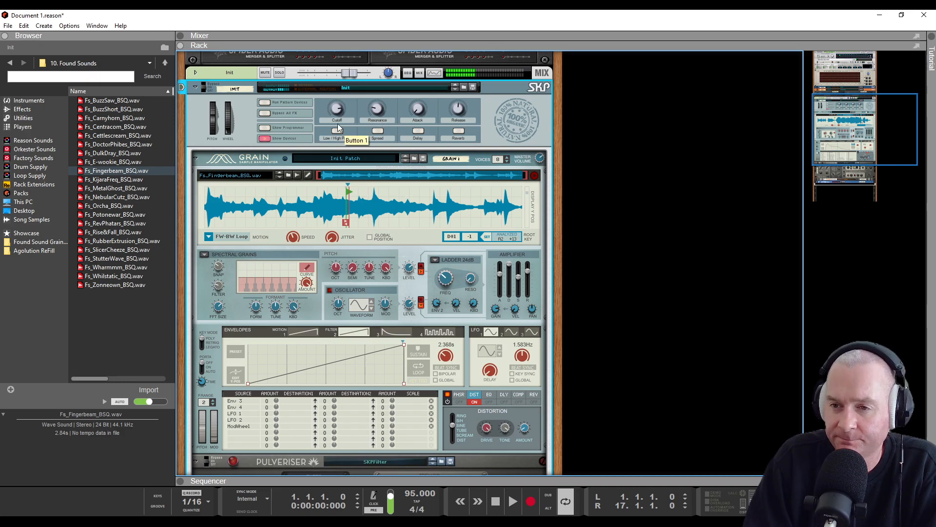
# Turn on the Combinator's Spread switch
pyautogui.scroll(3, 447, 192)
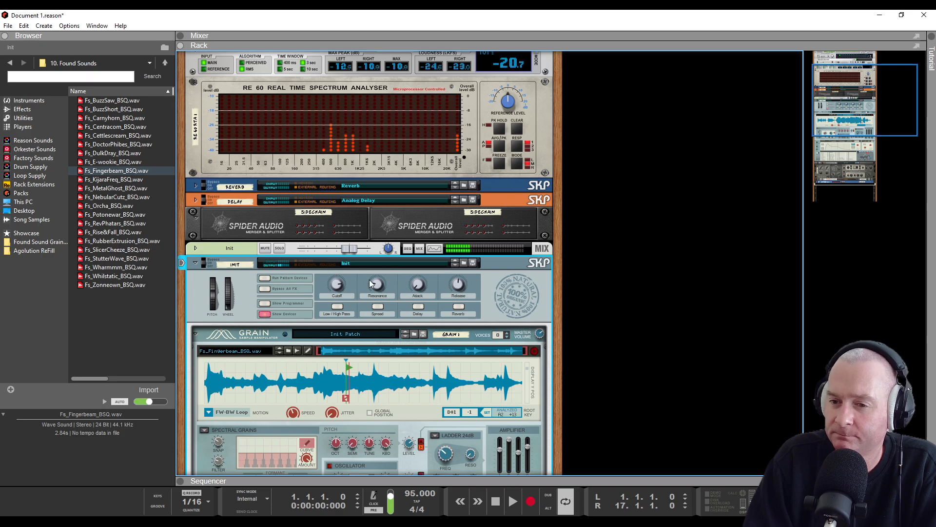
pyautogui.moveTo(340, 286)
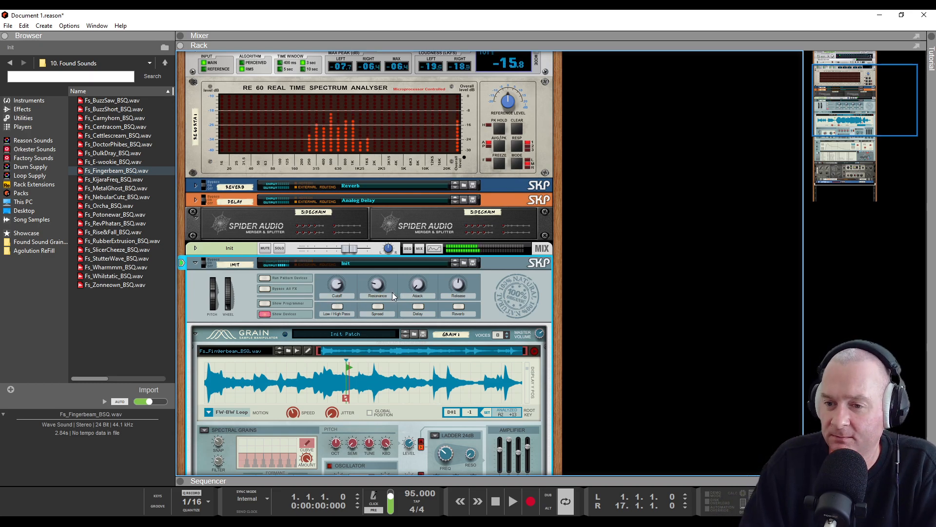
pyautogui.click(379, 307)
# Turn on Grain's delay and reverb effects, adjusting the delay time and setting the reverb decay to 83.8 %
pyautogui.scroll(-7, 353, 323)
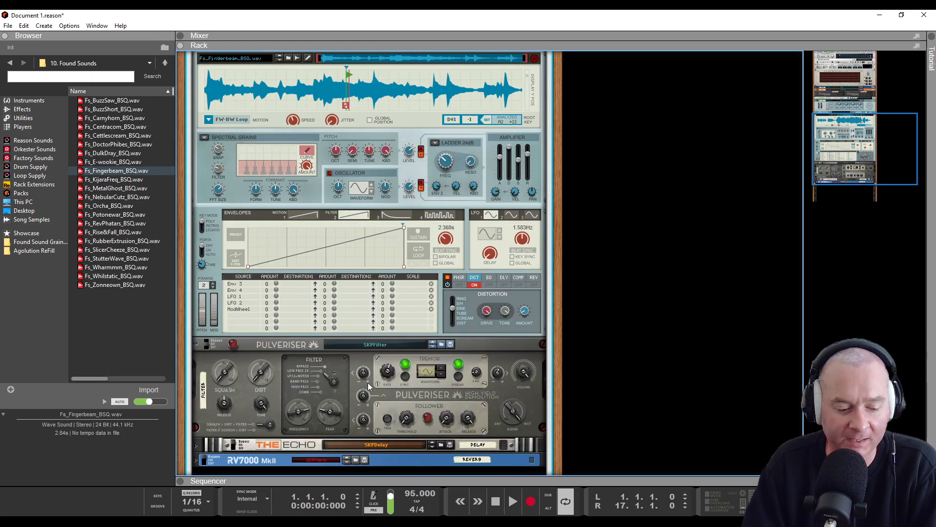
pyautogui.click(504, 277)
pyautogui.click(504, 285)
pyautogui.moveTo(501, 301); pyautogui.dragTo(510, 303)
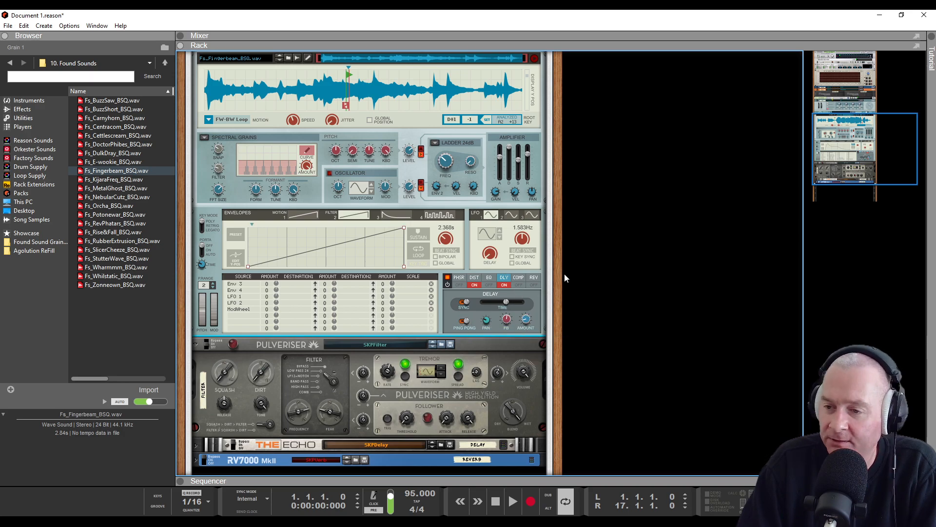
pyautogui.click(535, 278)
pyautogui.moveTo(496, 301); pyautogui.dragTo(504, 303)
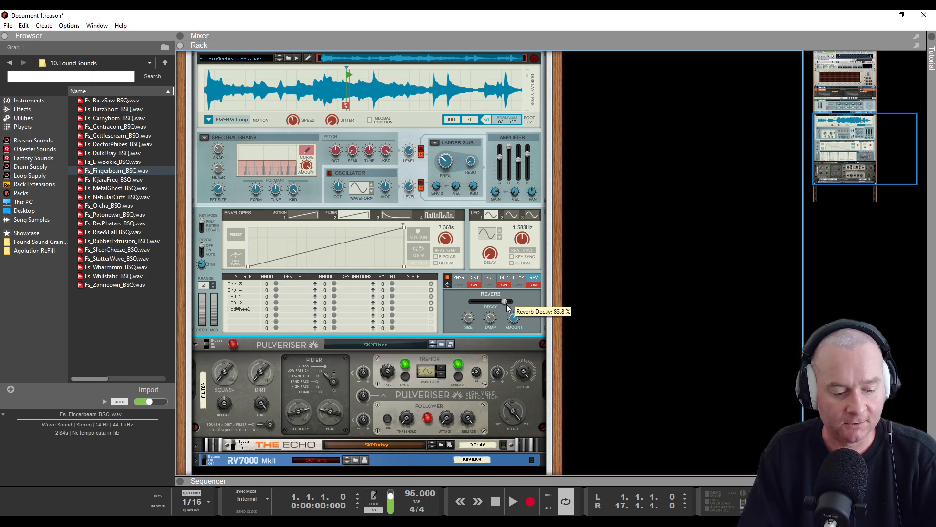
# Set the sample's root key to the analyzed pitch, A2 +13, and check the output level meters
pyautogui.scroll(5, 274, 275)
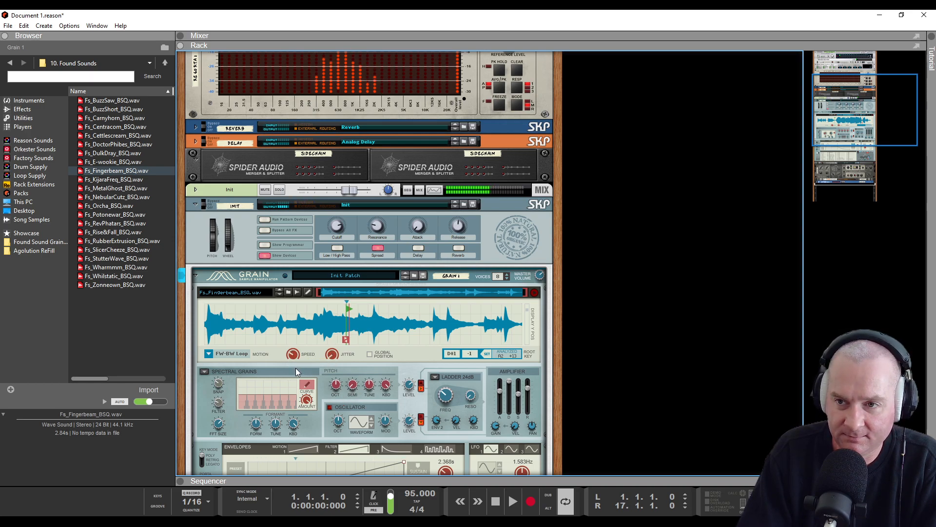
pyautogui.click(486, 354)
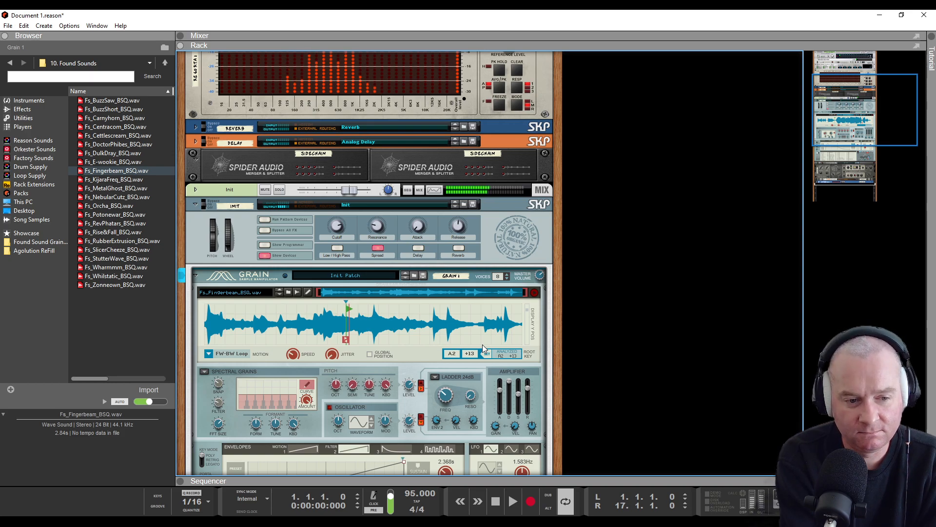
pyautogui.scroll(5, 492, 346)
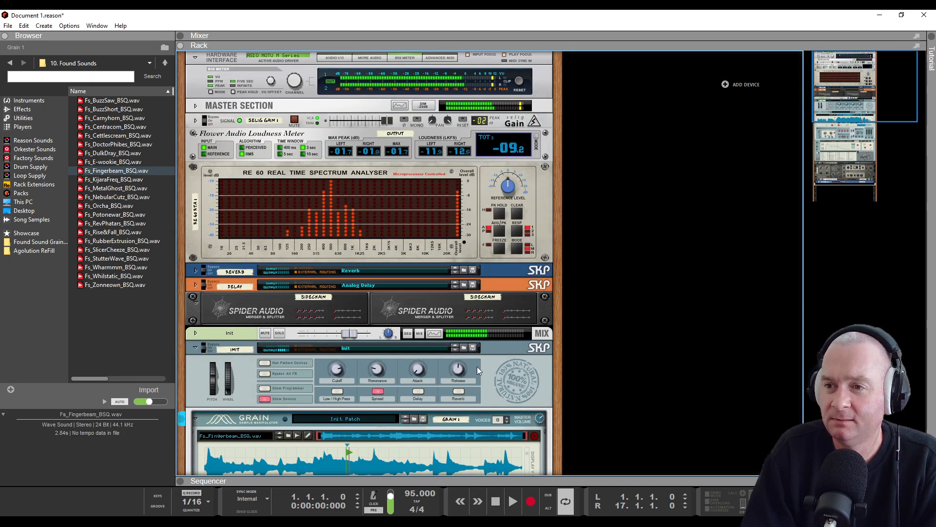
pyautogui.scroll(-3, 477, 367)
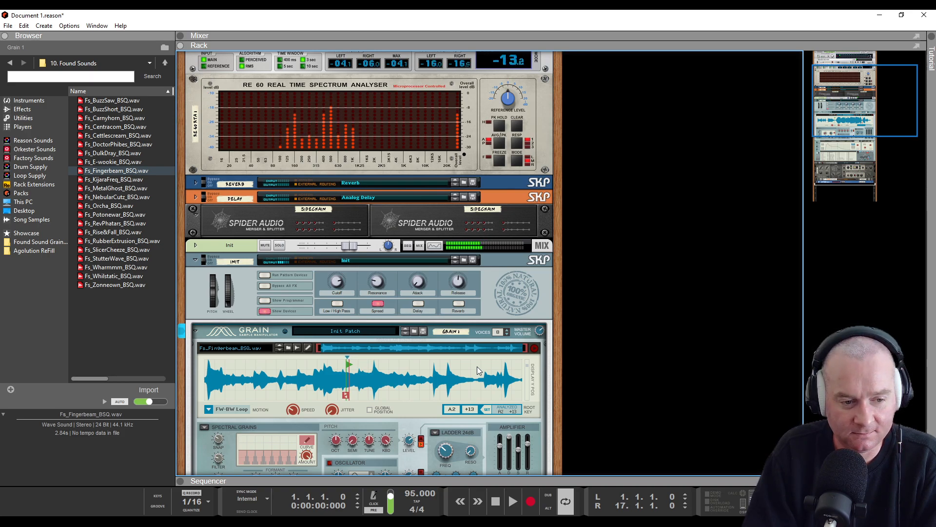
# Tweak the Combinator's Cutoff and Resonance rotaries and review the devices in its rack
pyautogui.click(337, 286)
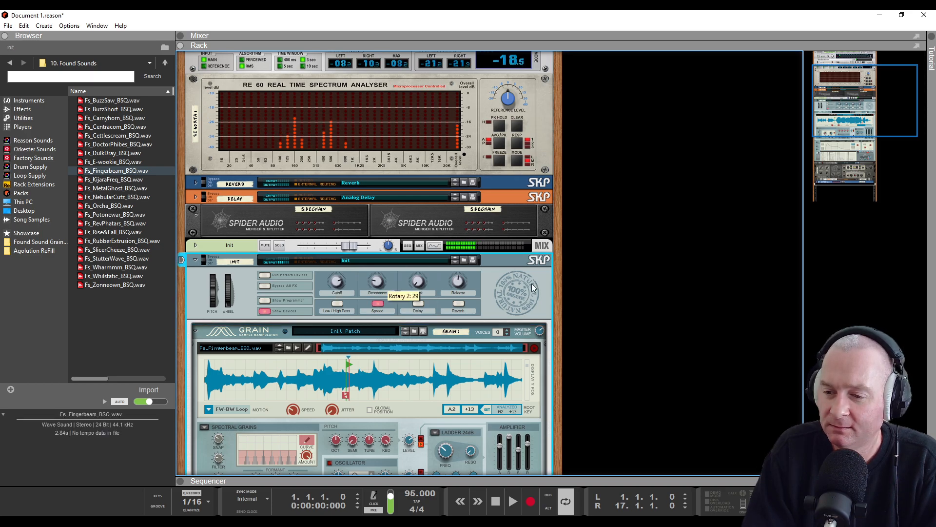
pyautogui.scroll(3, 504, 312)
pyautogui.scroll(-3, 504, 311)
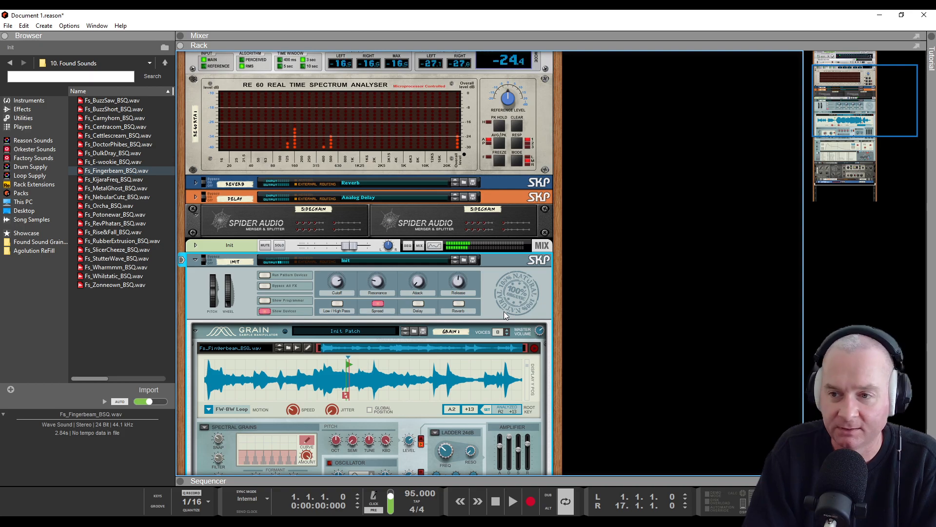
pyautogui.scroll(-9, 504, 311)
pyautogui.scroll(-4, 504, 312)
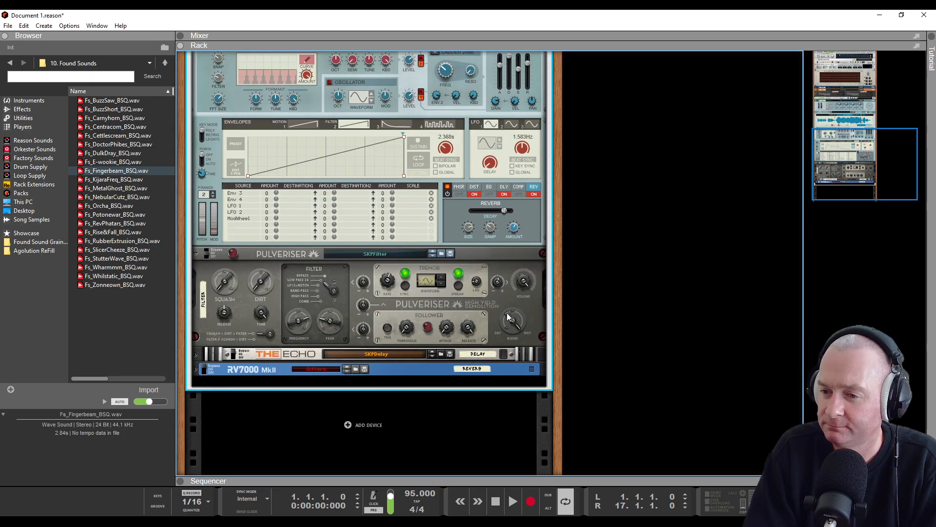
# Turn on the Combinator's Delay and Reverb switches and unfold the RV7000 reverb and The Echo to show their controls
pyautogui.scroll(9, 504, 216)
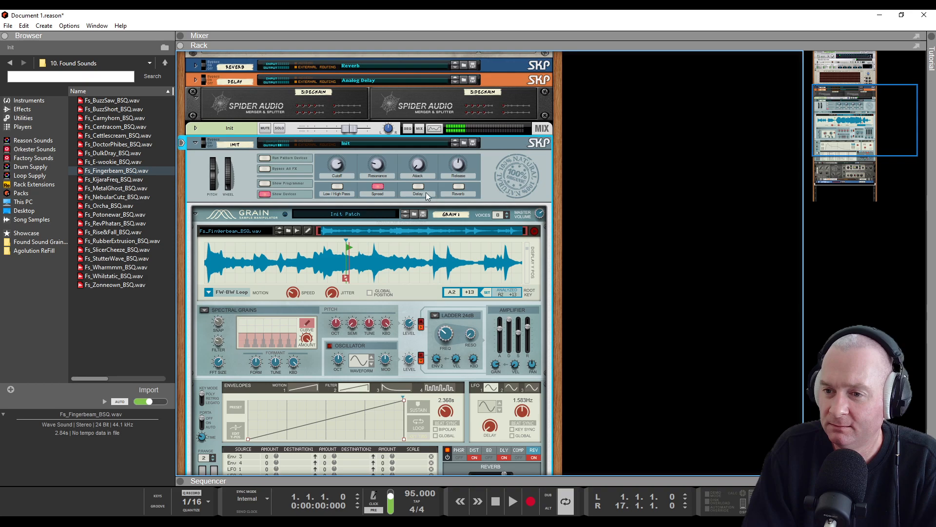
pyautogui.scroll(-8, 389, 279)
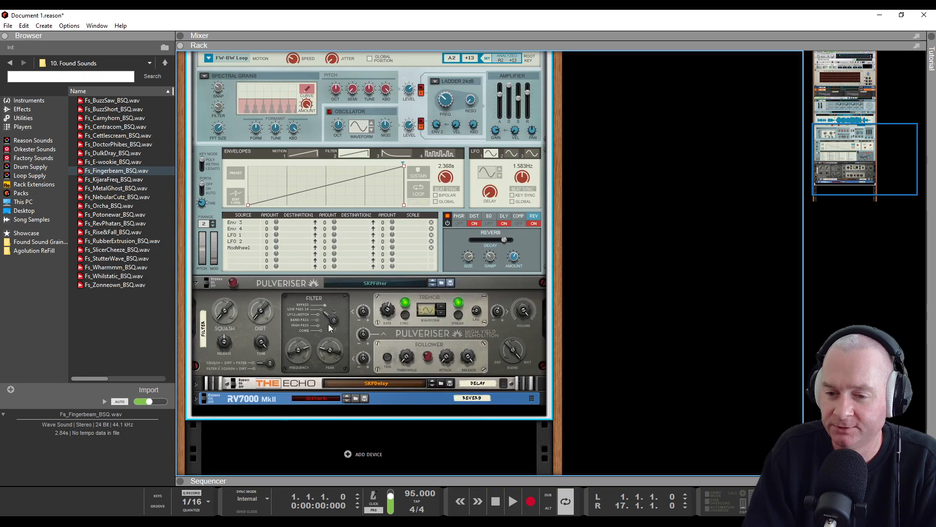
pyautogui.click(197, 400)
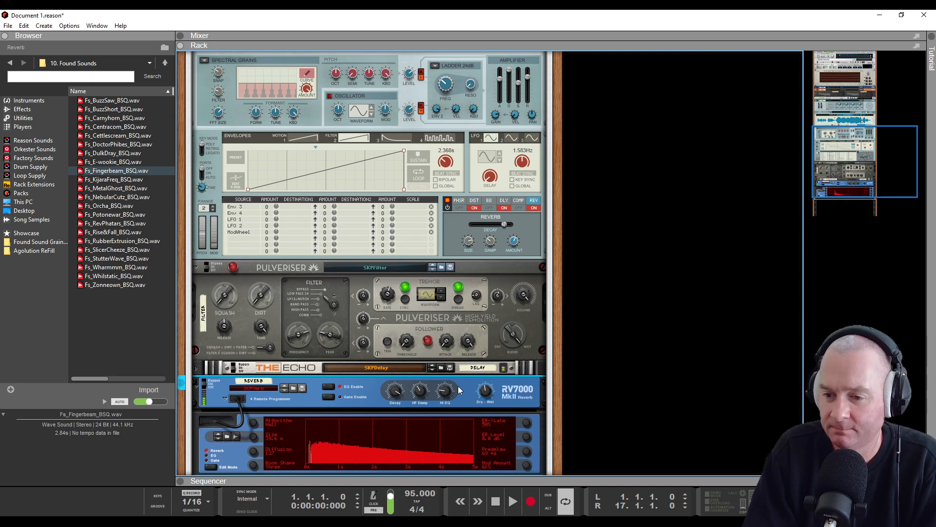
pyautogui.click(197, 371)
pyautogui.scroll(-5, 293, 345)
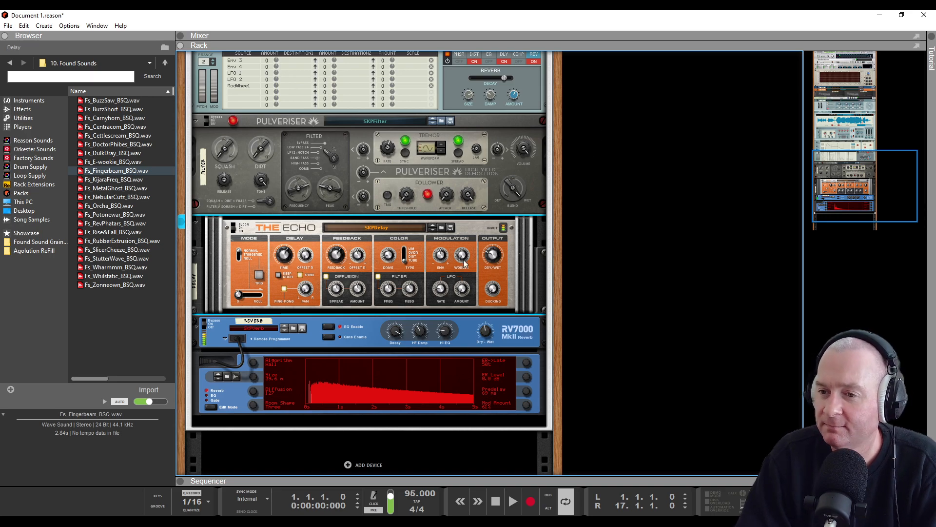
# Adjust the formant's Form setting in Grain's Spectral Grains section
pyautogui.scroll(5, 467, 261)
pyautogui.scroll(2, 466, 260)
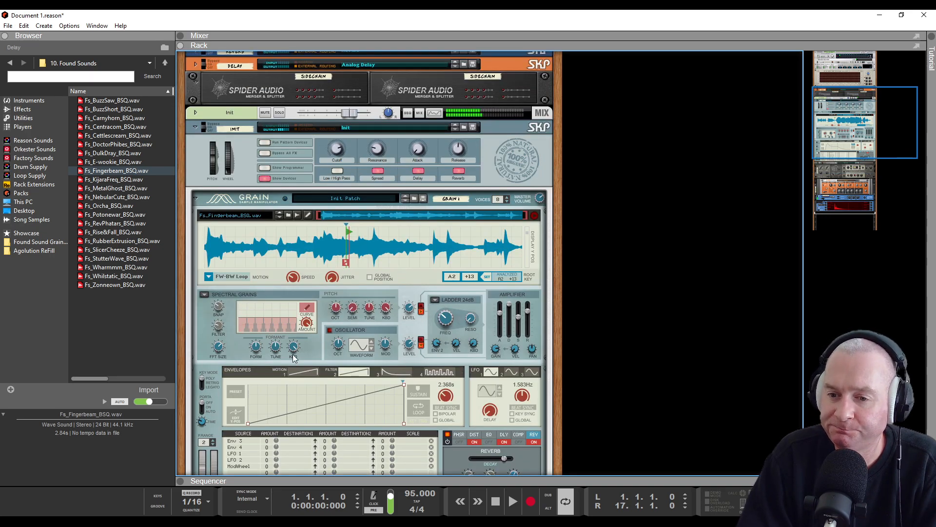
pyautogui.click(256, 346)
pyautogui.moveTo(256, 343); pyautogui.dragTo(223, 316)
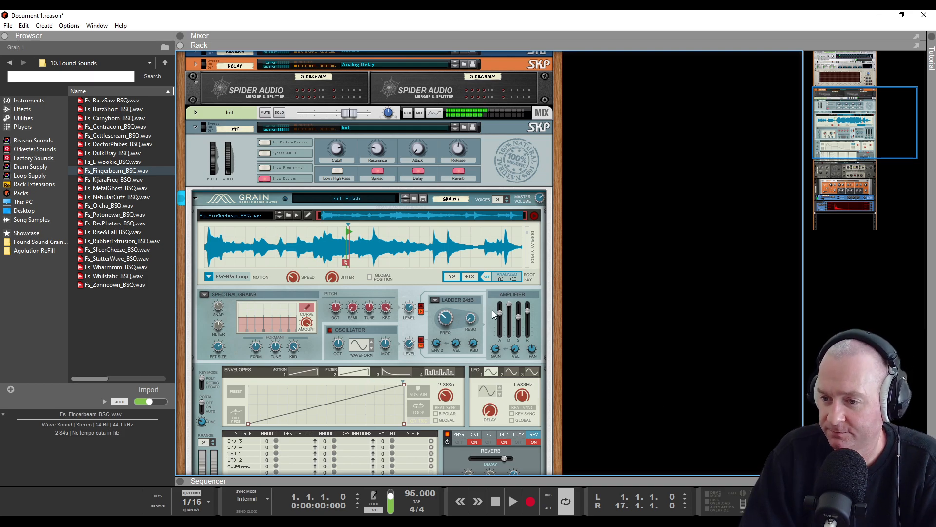
# Raise the Combinator's Attack rotary and set its Release rotary to 96
pyautogui.click(416, 151)
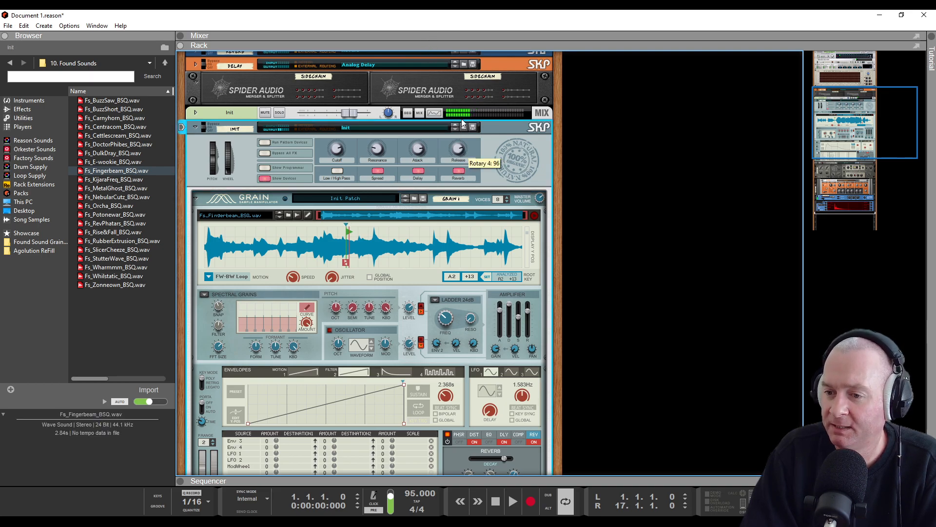
# Raise the Combinator's Attack rotary slightly and review its Grain, Pulveriser, The Echo and RV7000 devices
pyautogui.moveTo(422, 149); pyautogui.dragTo(423, 141)
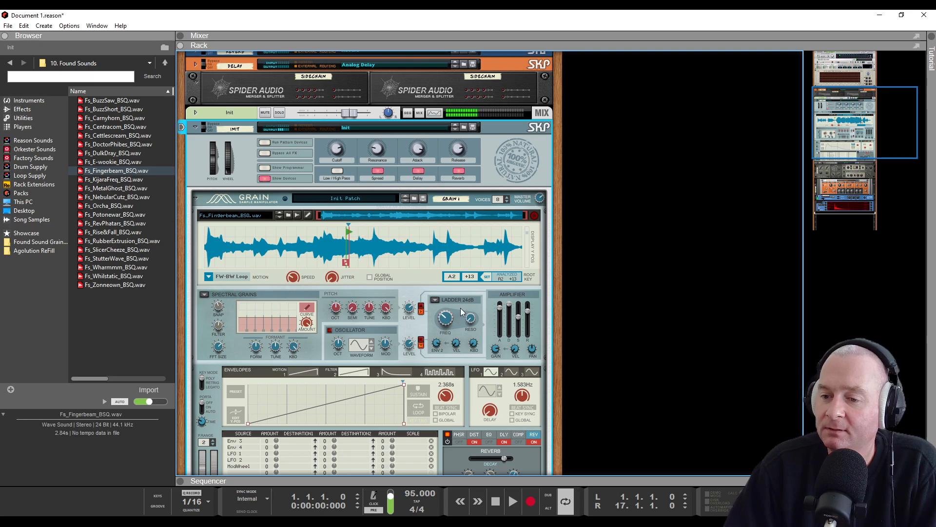
pyautogui.scroll(-3, 460, 309)
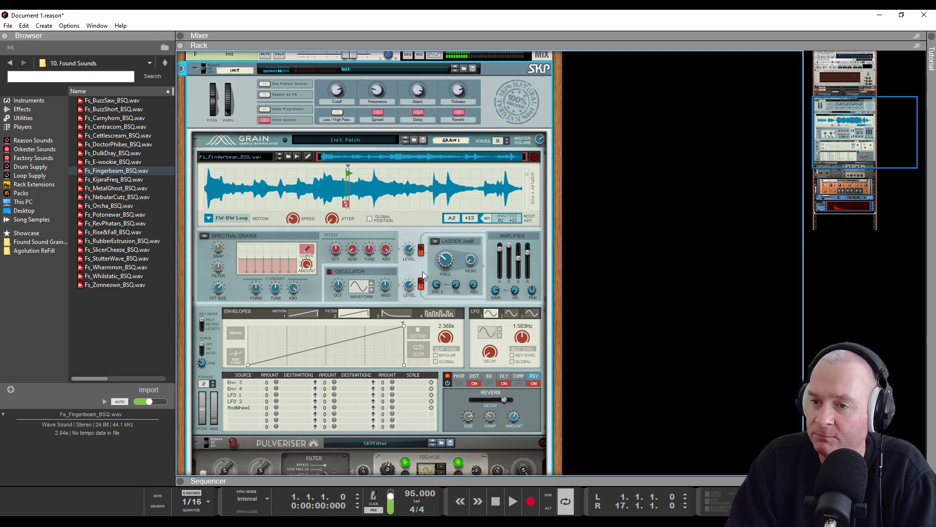
pyautogui.click(535, 157)
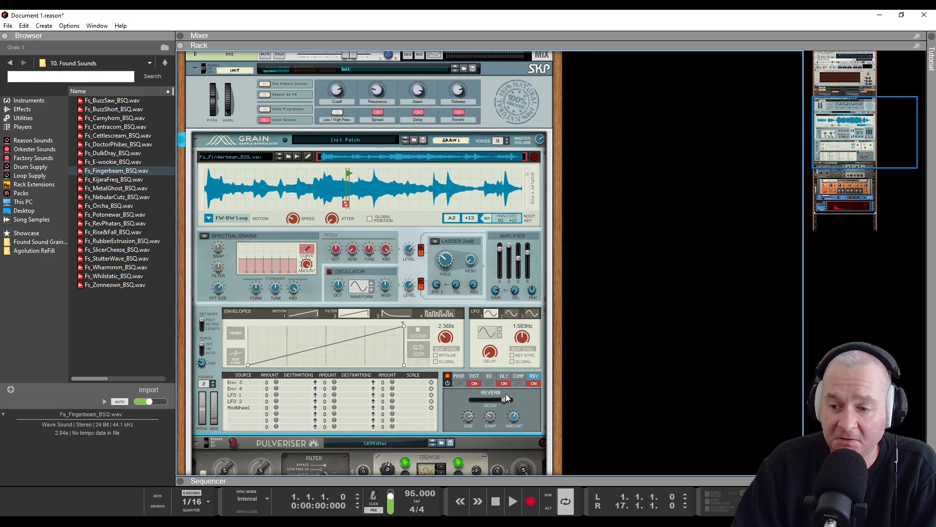
pyautogui.scroll(-4, 532, 398)
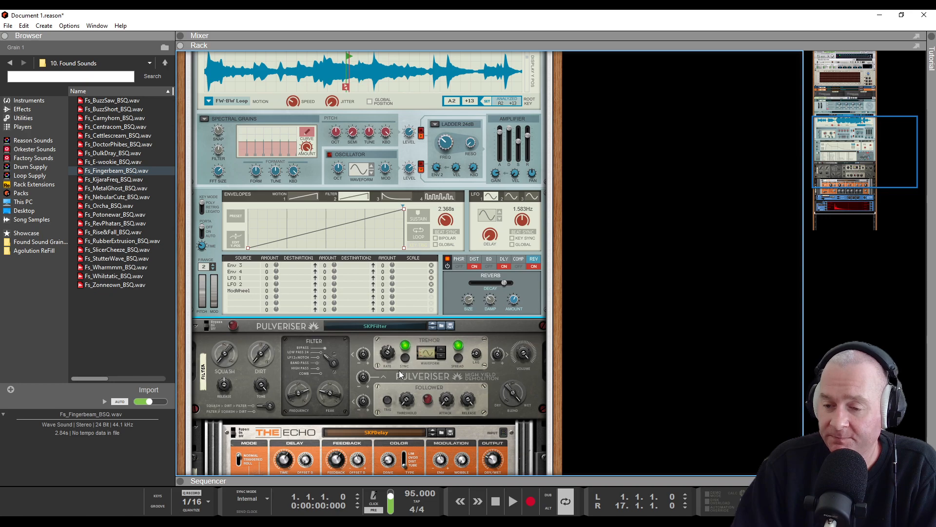
pyautogui.scroll(-7, 399, 370)
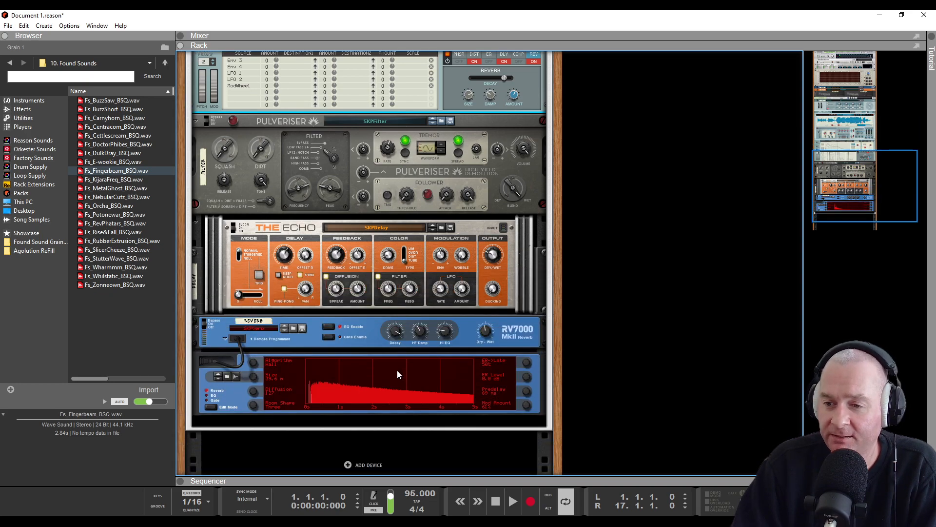
pyautogui.scroll(11, 397, 374)
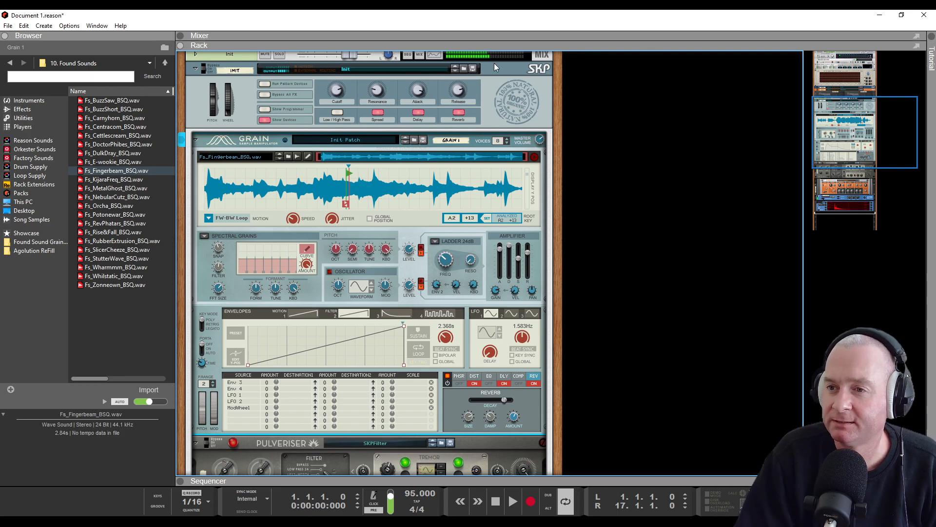
# Save the Combinator patch to the Desktop as Rememberance.cmb
pyautogui.click(472, 69)
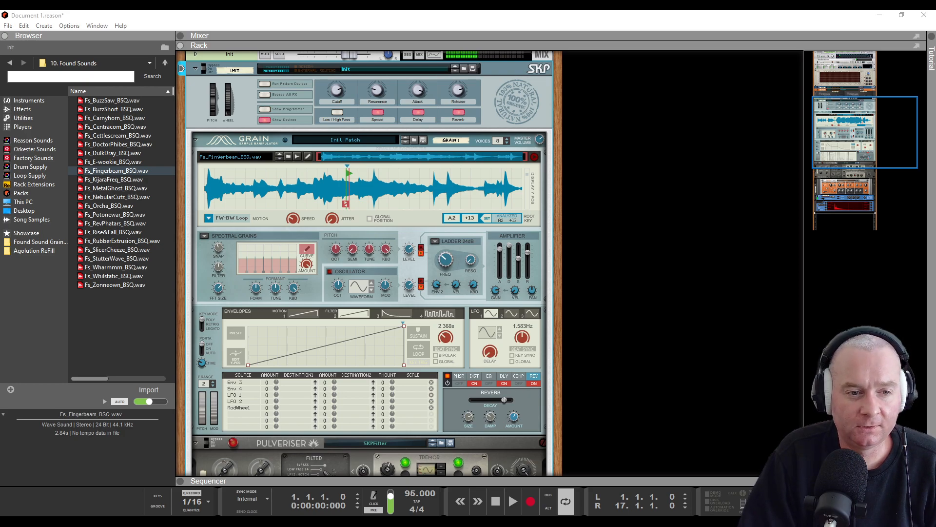
pyautogui.moveTo(239, 248); pyautogui.dragTo(281, 245)
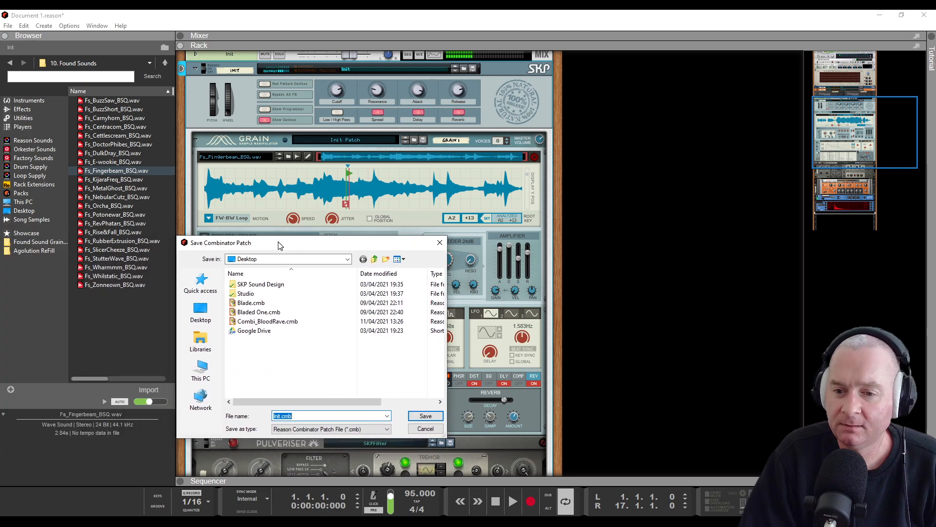
pyautogui.click(281, 415)
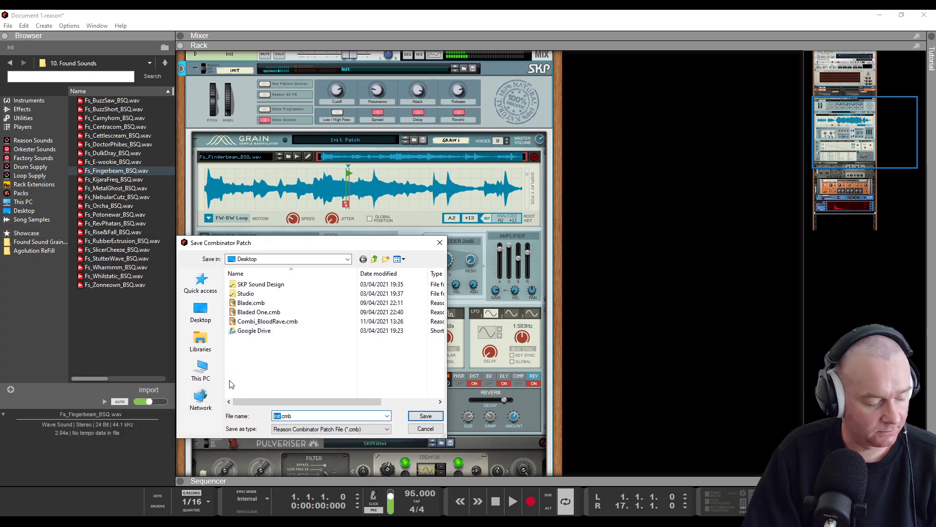
pyautogui.write('Rememb')
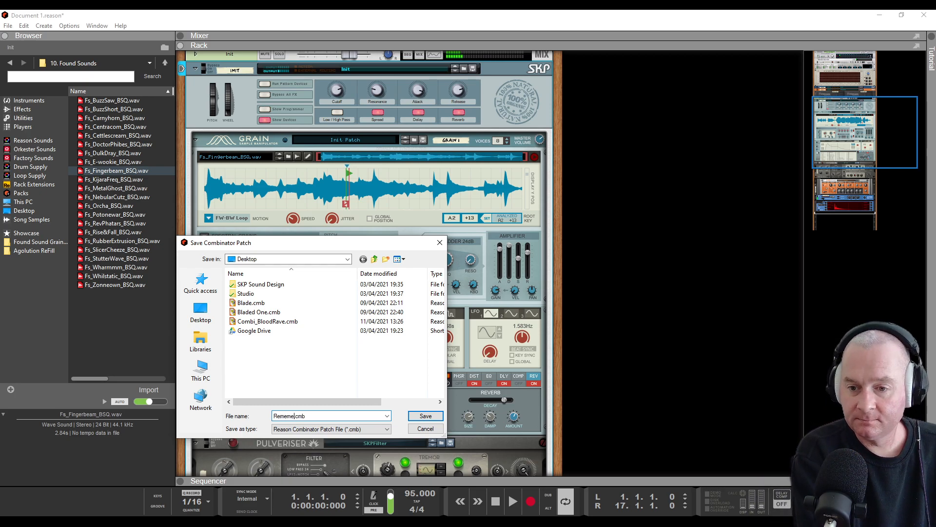
pyautogui.press('BackSpace')
pyautogui.write('berance')
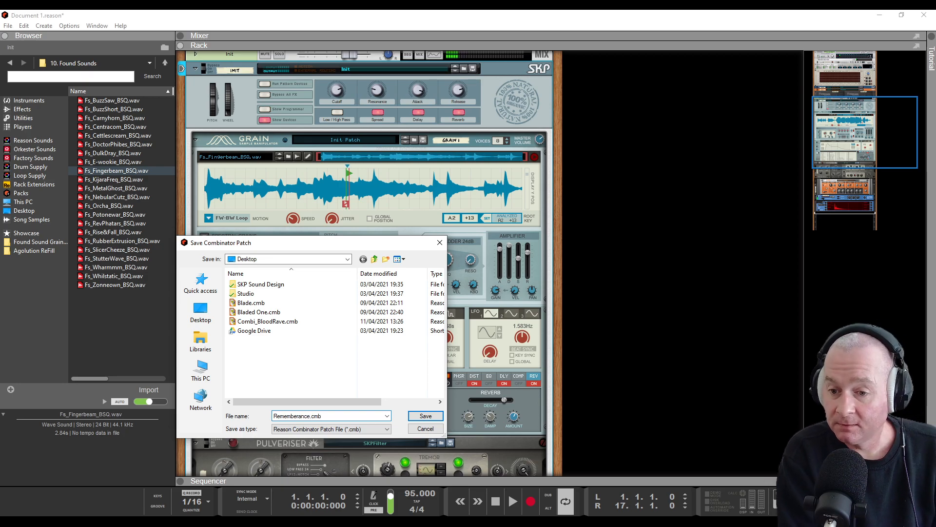
pyautogui.press('Return')
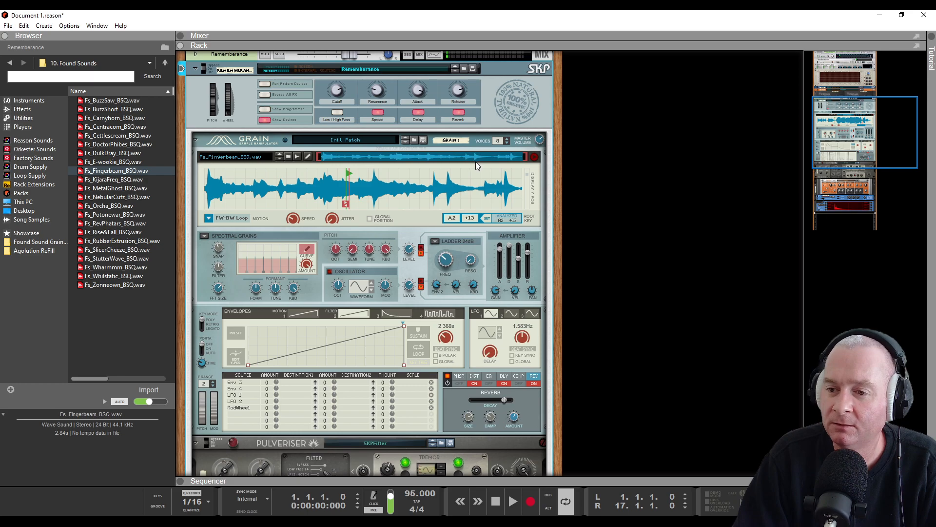
# Fold the Pulveriser, The Echo and RV7000 reverb in the Combinator's rack, leaving Grain unfolded
pyautogui.scroll(-5, 315, 266)
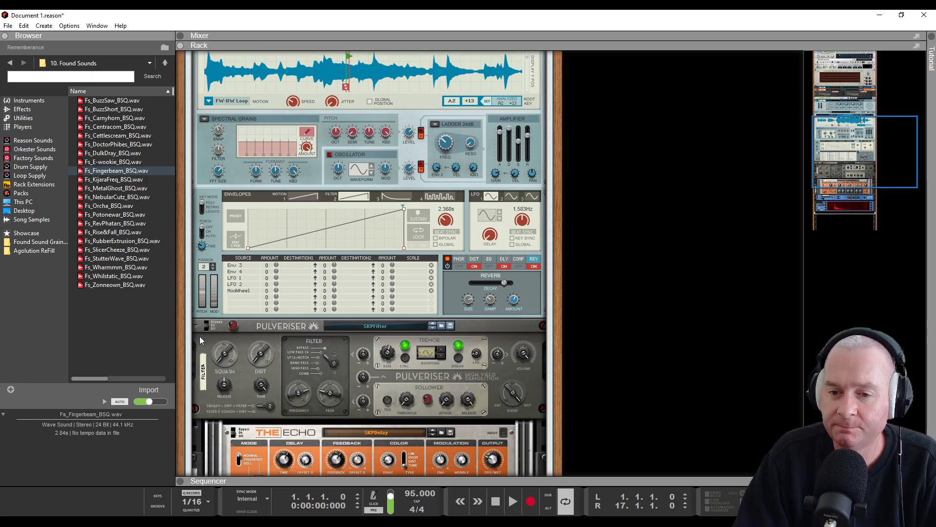
pyautogui.click(194, 325)
pyautogui.click(197, 340)
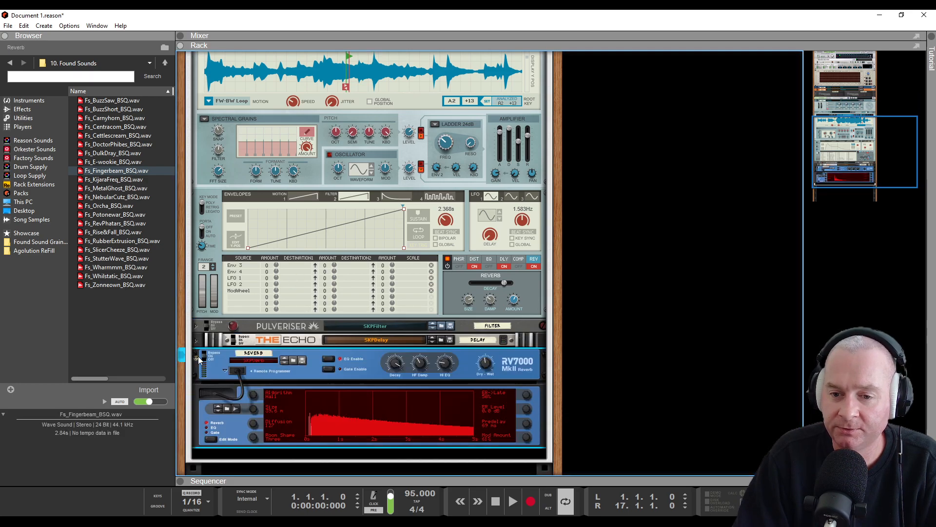
pyautogui.click(198, 349)
pyautogui.scroll(10, 426, 233)
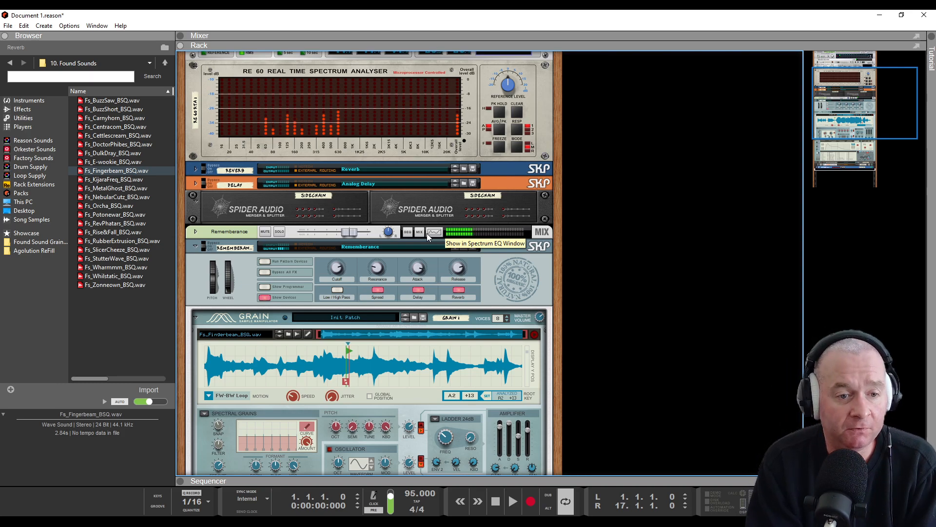
pyautogui.scroll(-3, 427, 234)
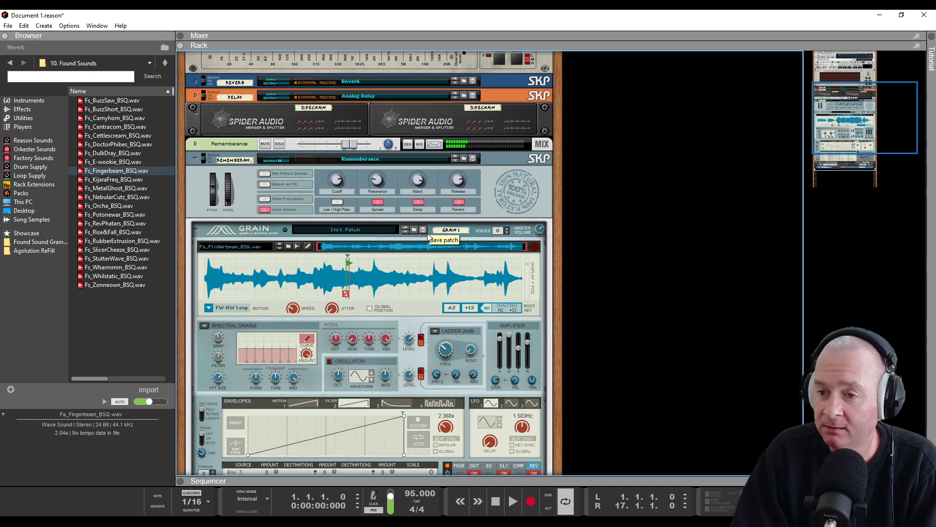
pyautogui.scroll(-6, 427, 233)
pyautogui.scroll(6, 427, 233)
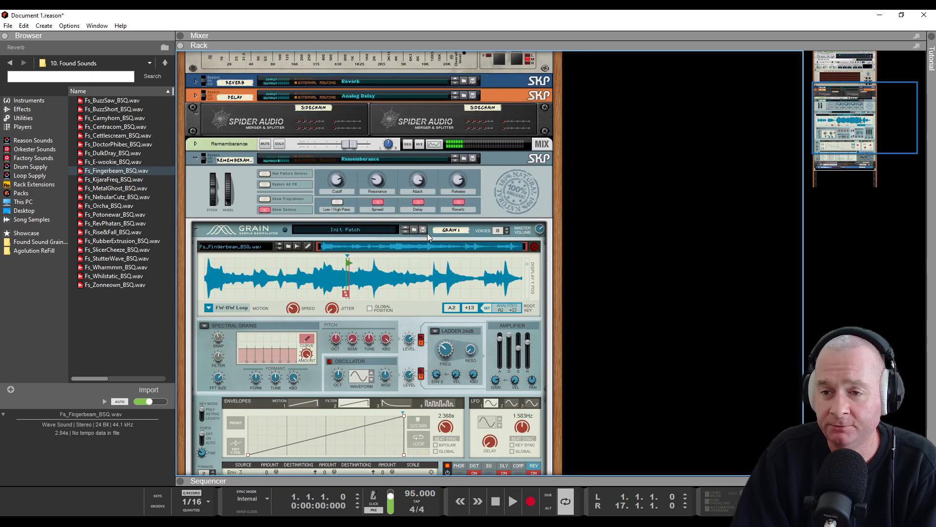